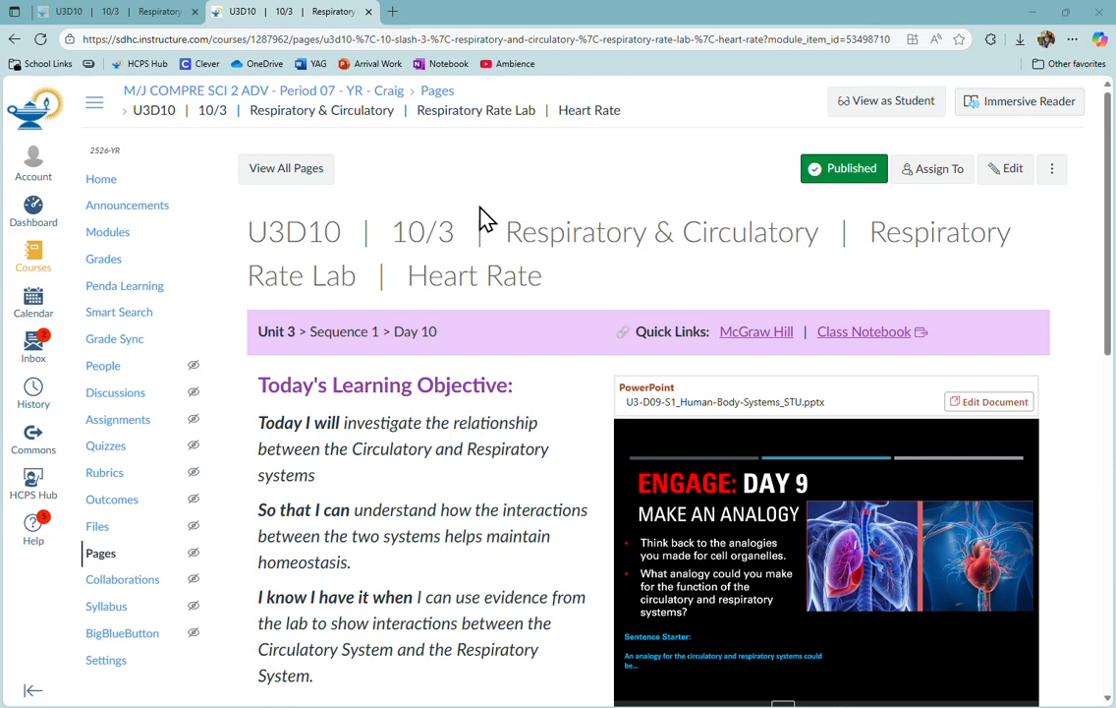
Open the Graph It assignment from the Canvas page and load U3 Respiratory Rates Lab in a new window
scroll(482, 218, down, 2)
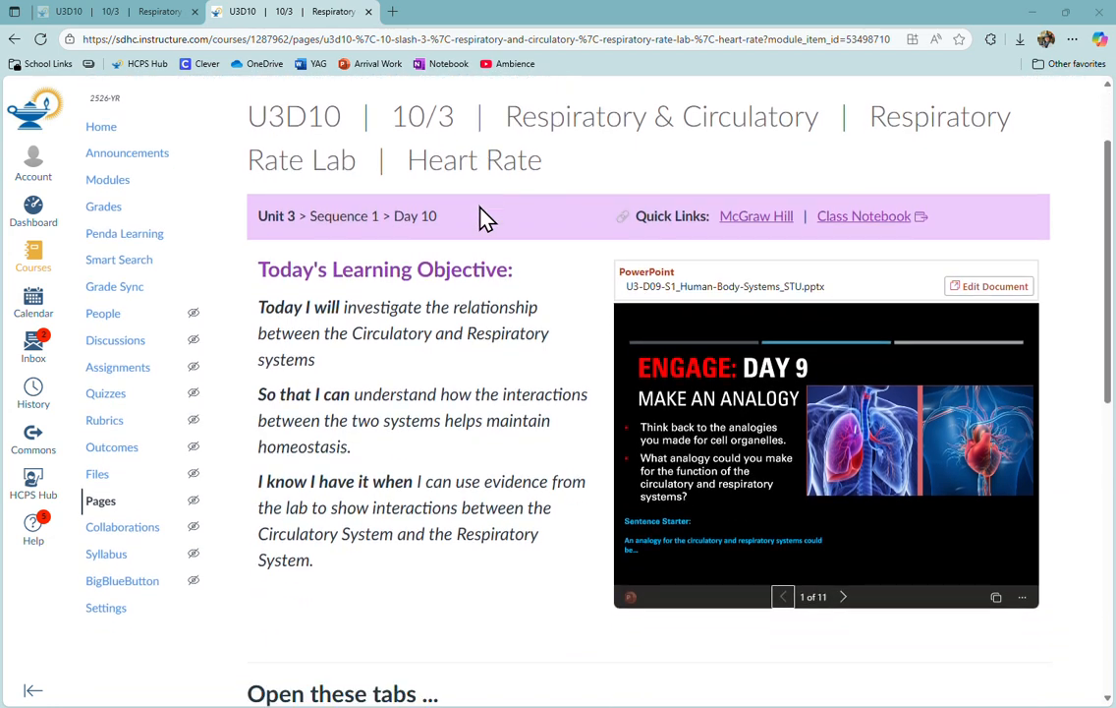
scroll(481, 218, down, 3)
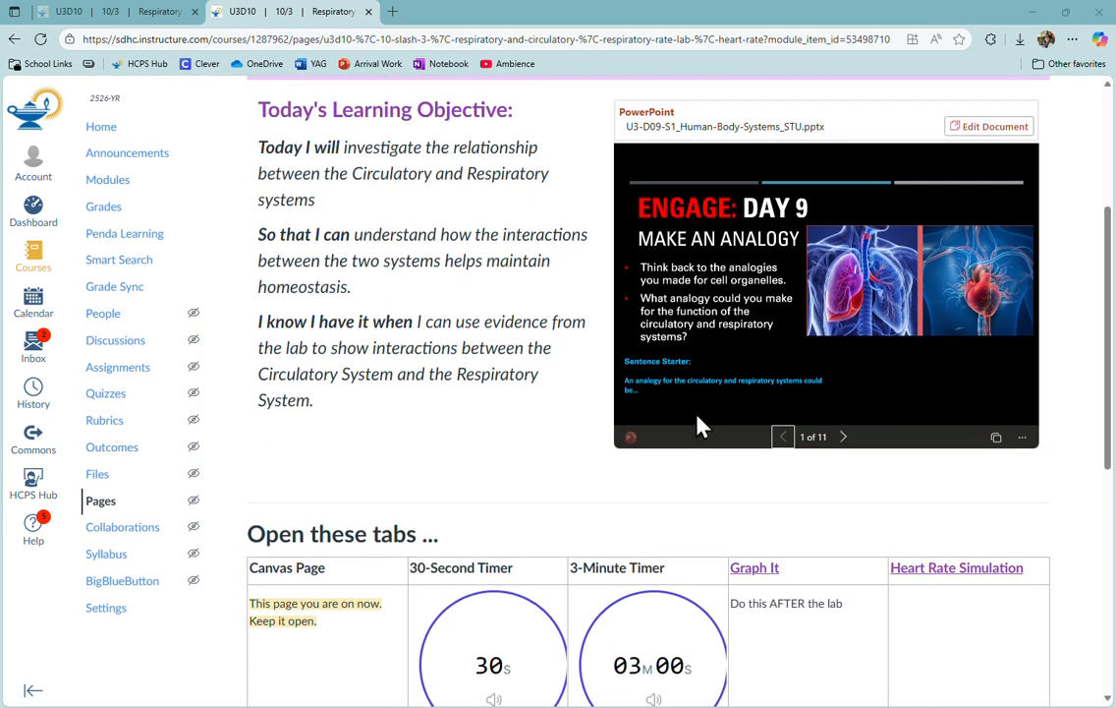
click(772, 574)
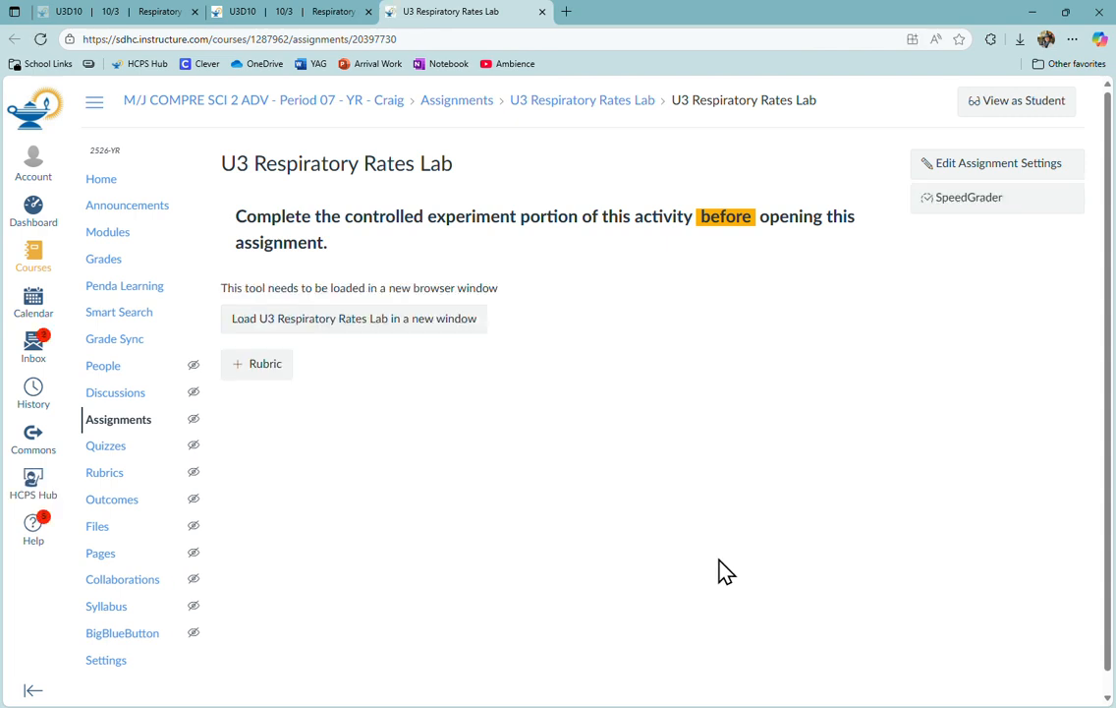
click(442, 320)
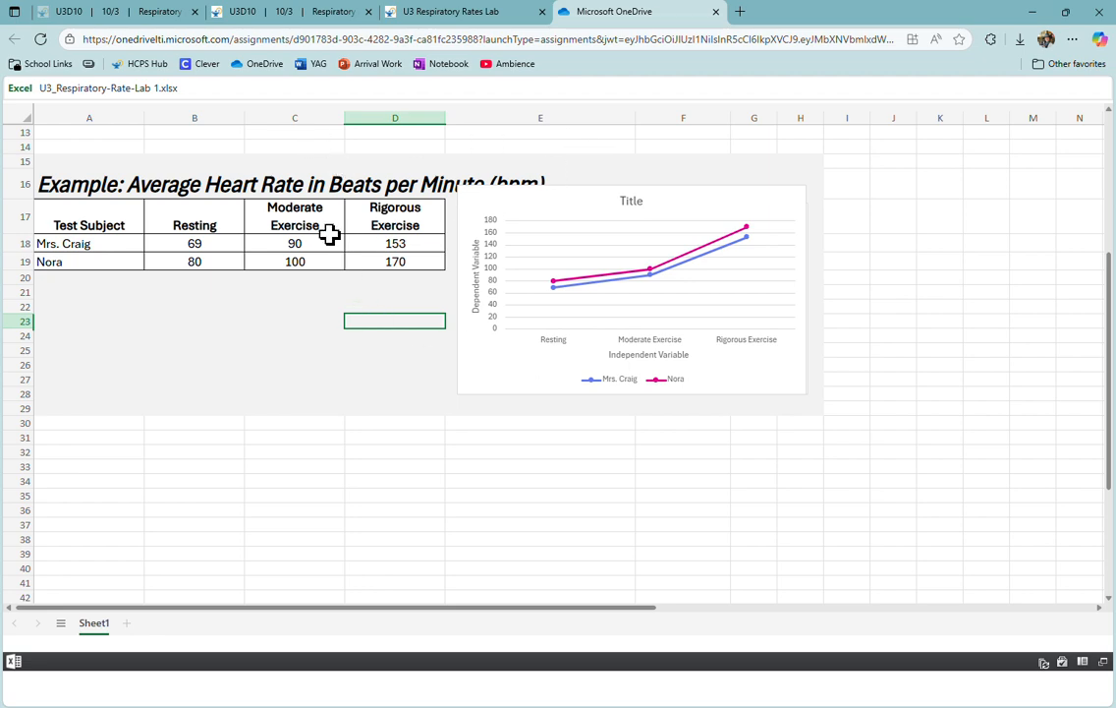
Open the embedded U3_Respiratory-Rate-Lab 1 workbook in its own browser tab and switch it to Editing mode
scroll(570, 333, up, 5)
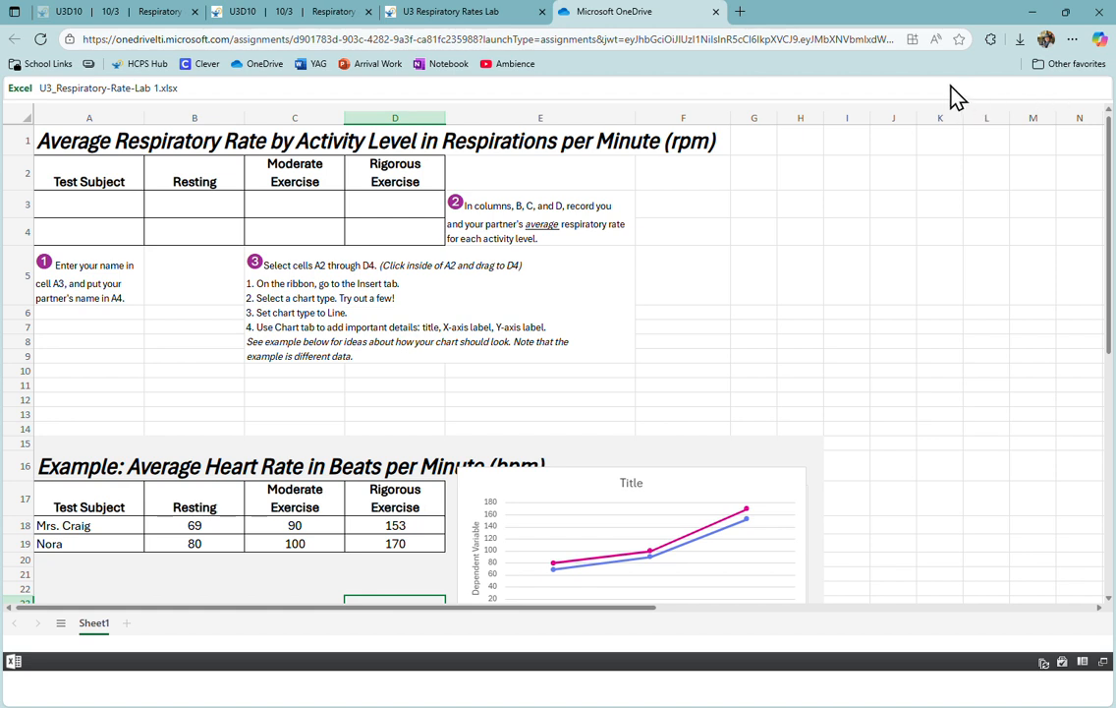
click(1102, 663)
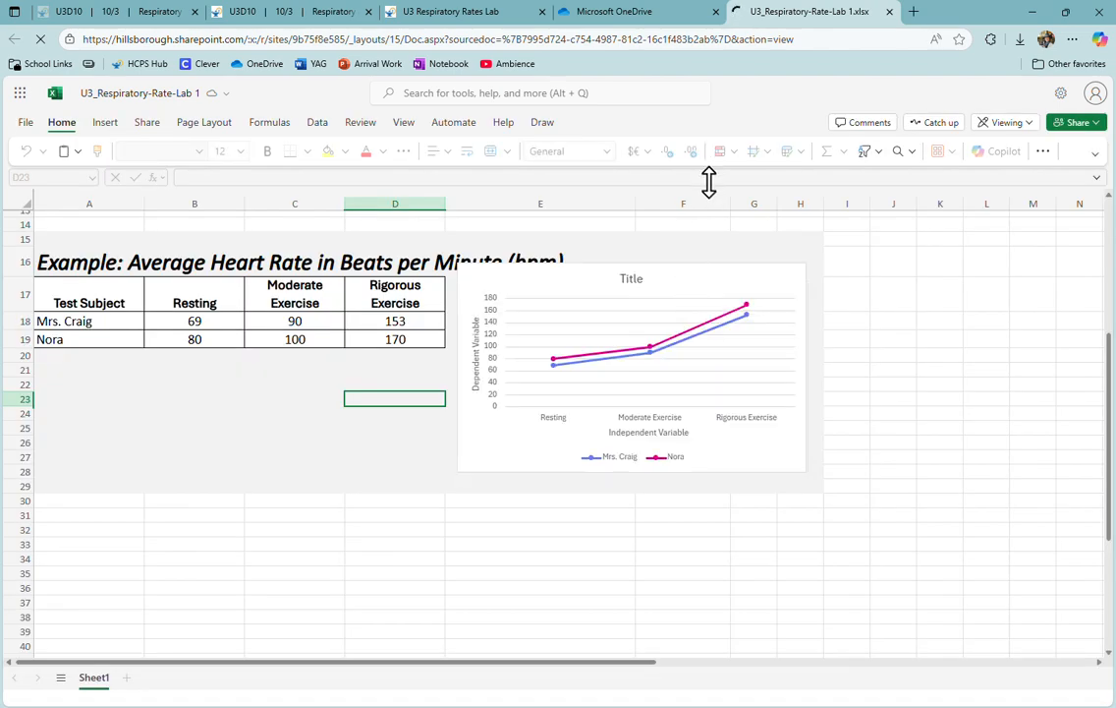
click(675, 22)
click(763, 22)
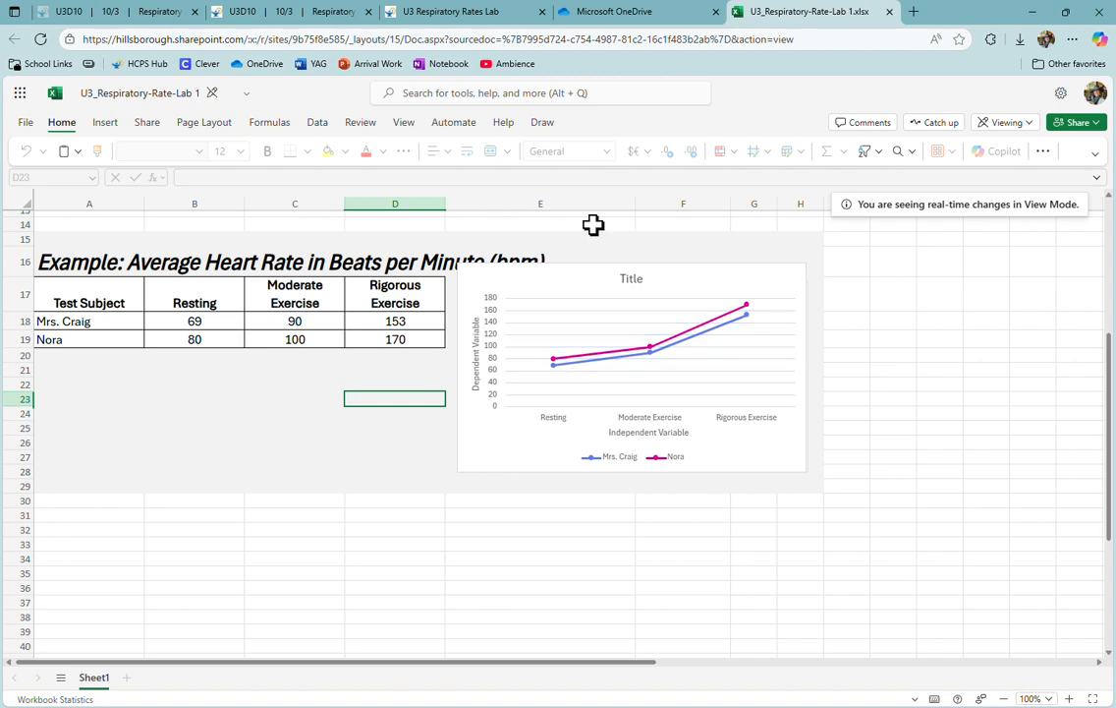
scroll(573, 277, up, 5)
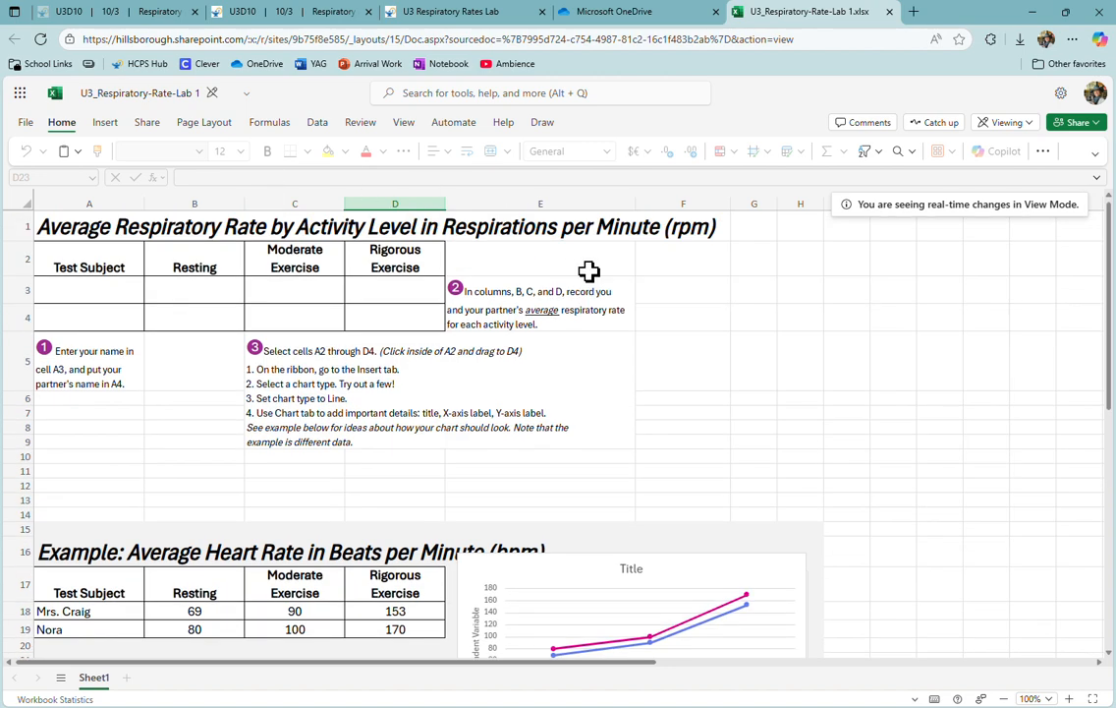
click(998, 126)
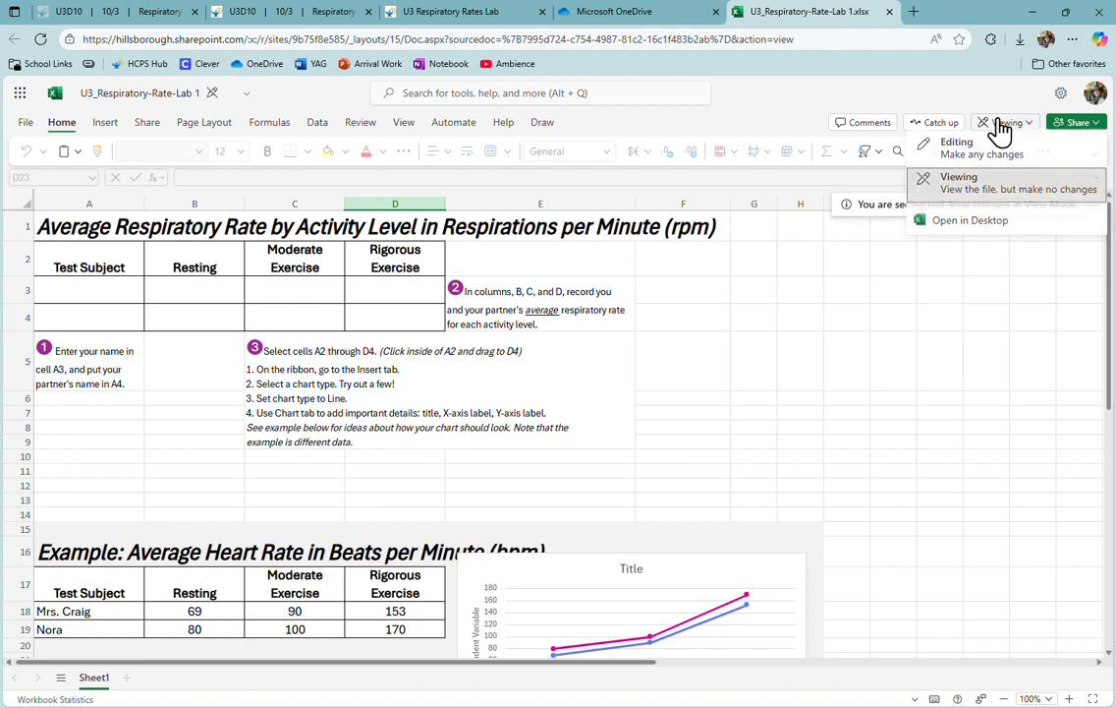
click(1000, 126)
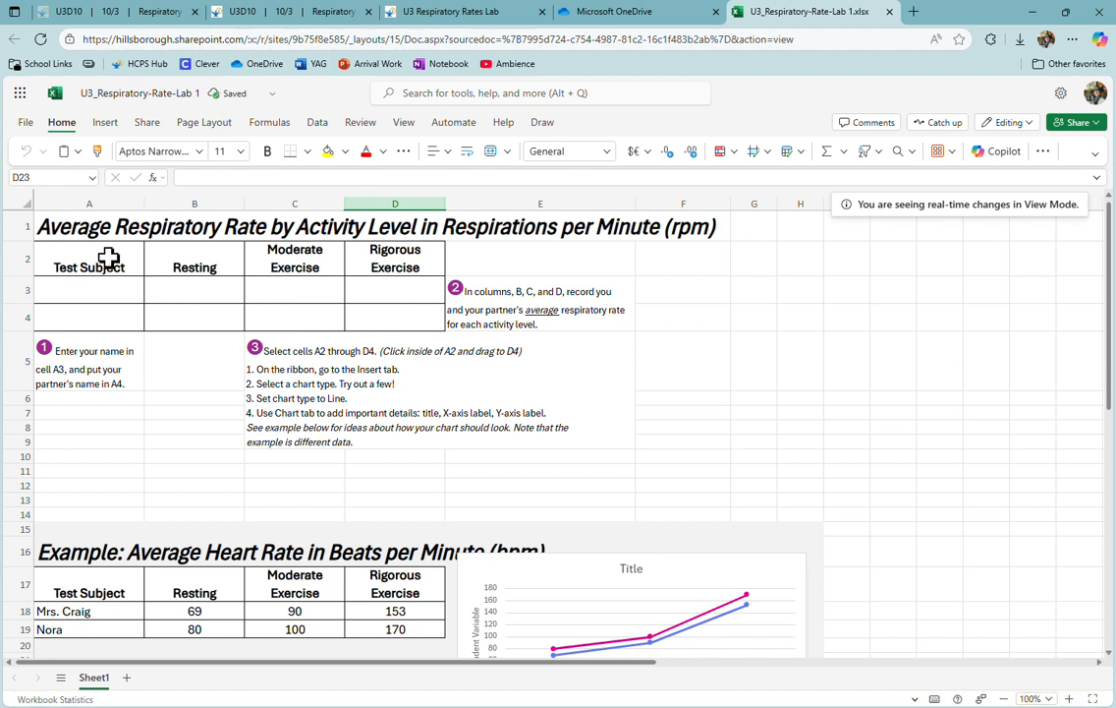
Review the blank respiratory rate table: name cells A3 and A4, data cells B3:D4, and the chart range A2:D4
drag(107, 257, 356, 310)
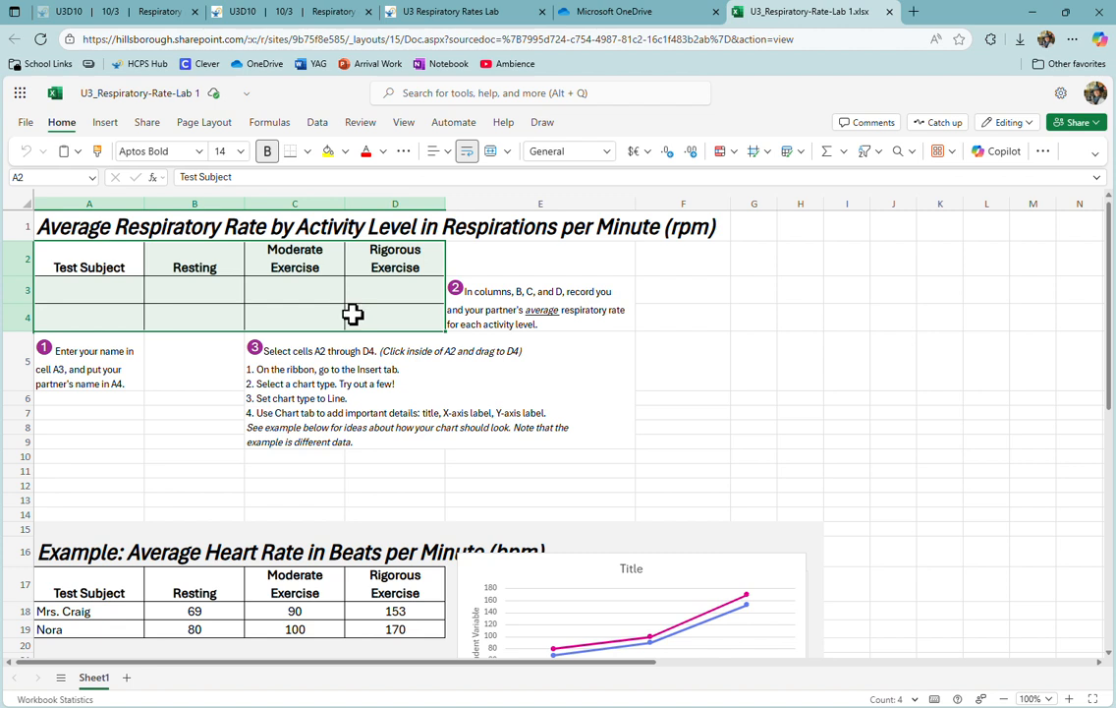
click(95, 292)
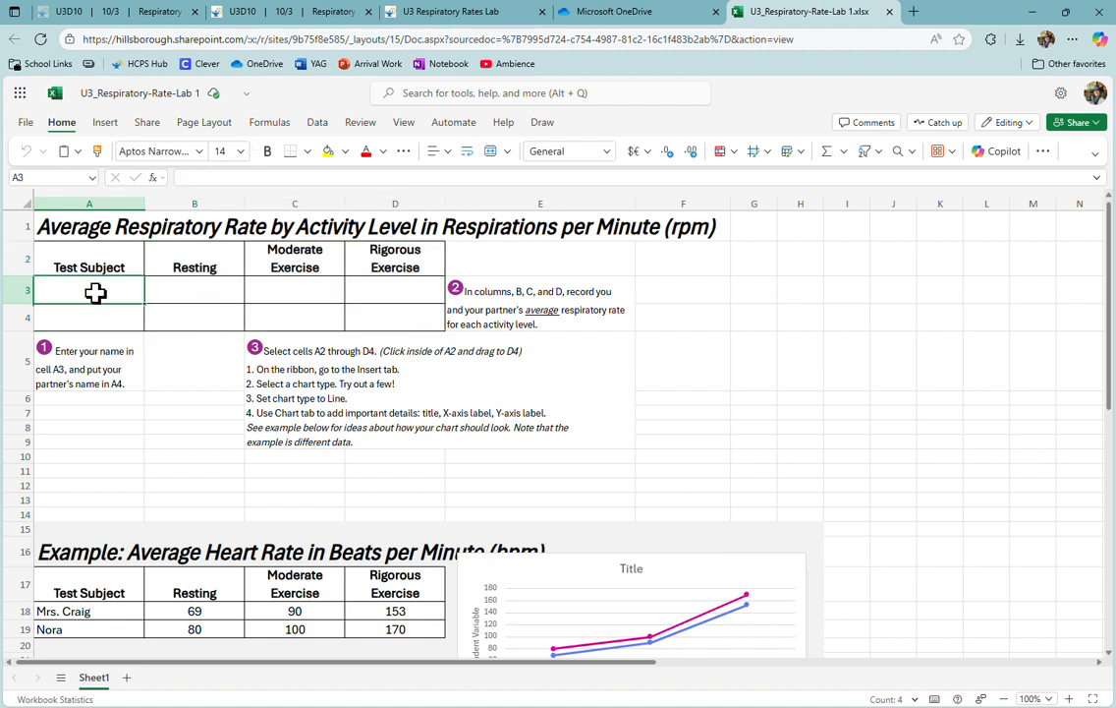
click(95, 316)
click(92, 291)
click(103, 320)
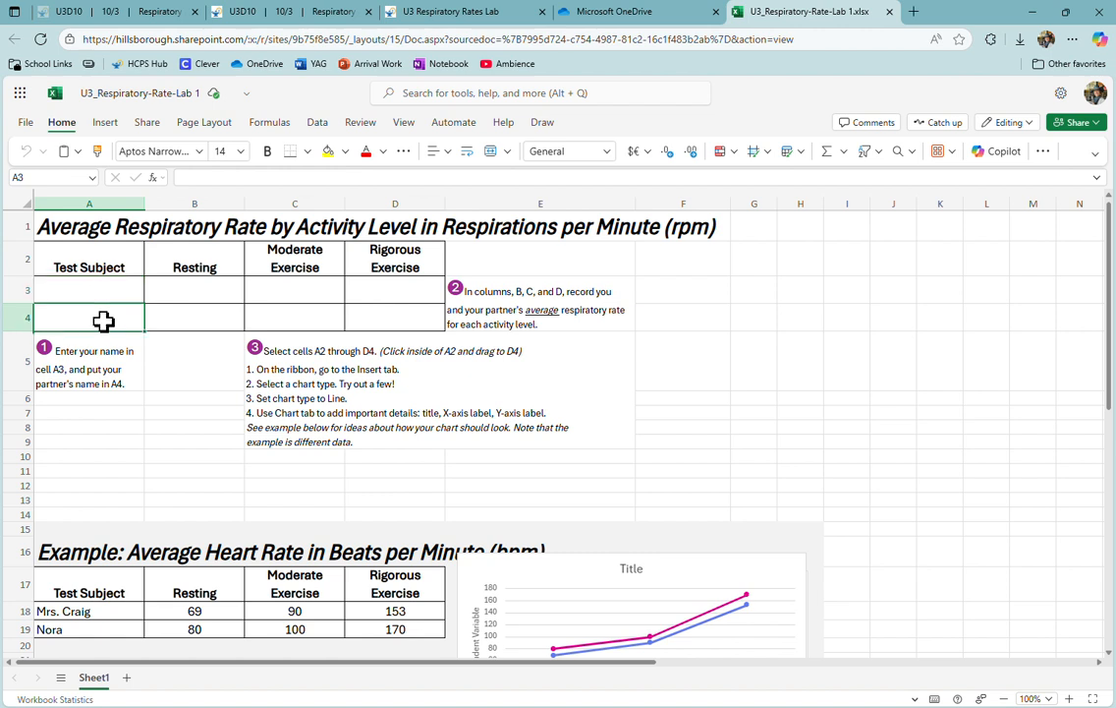
click(98, 292)
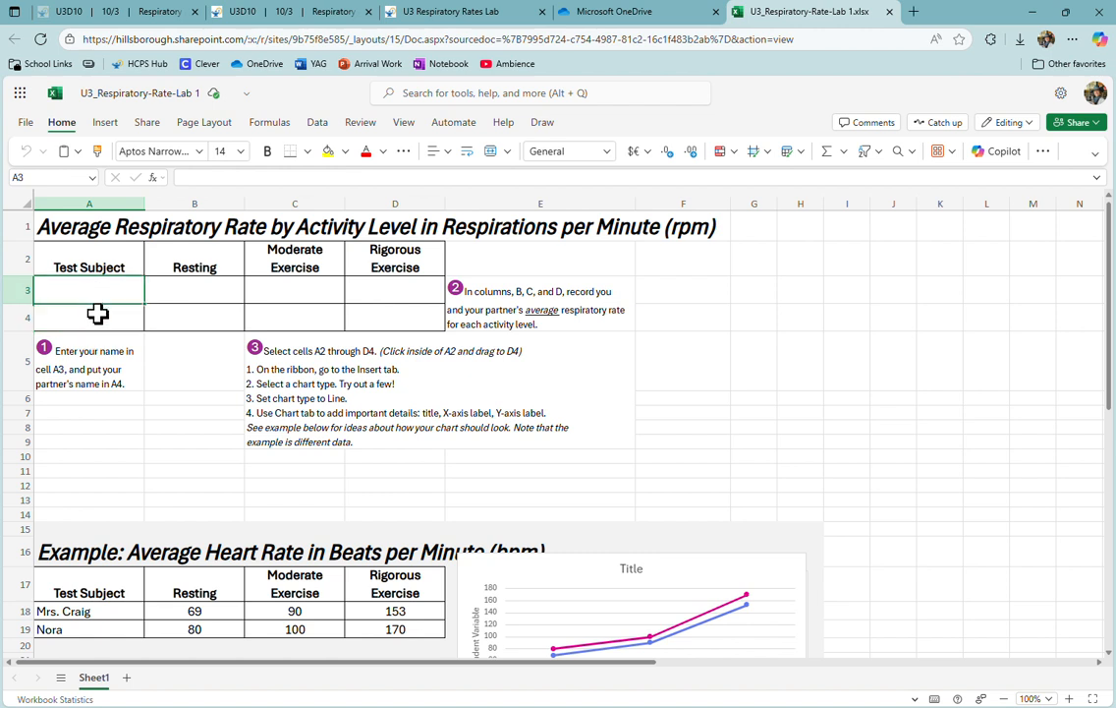
click(97, 316)
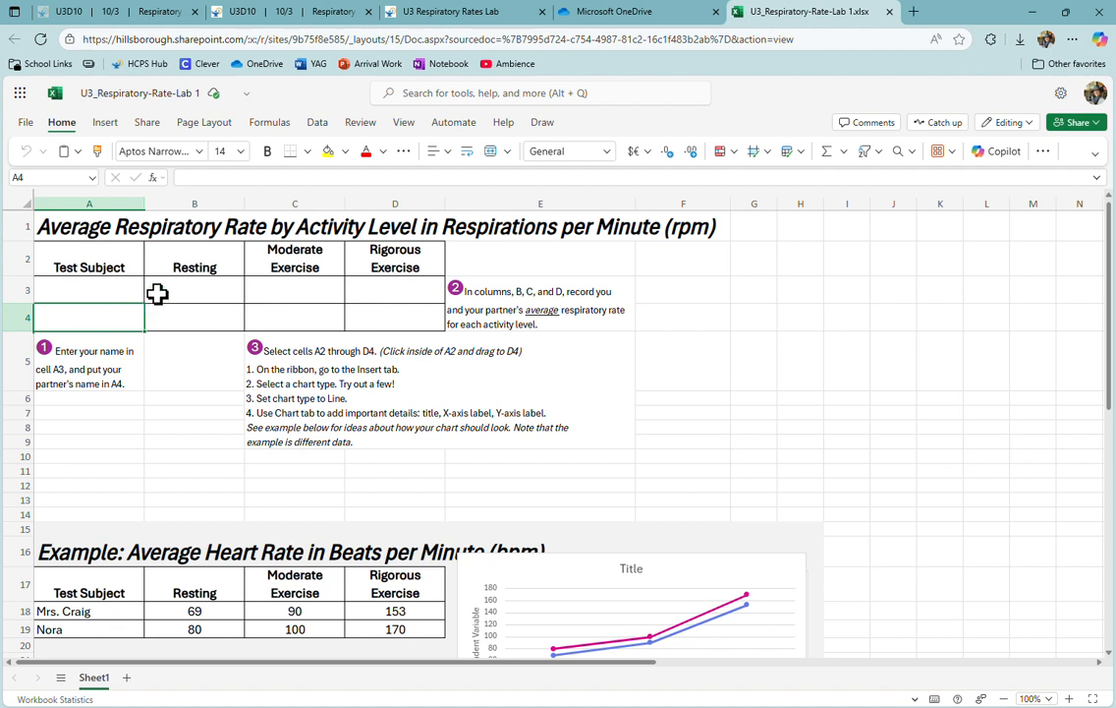
drag(157, 294, 370, 312)
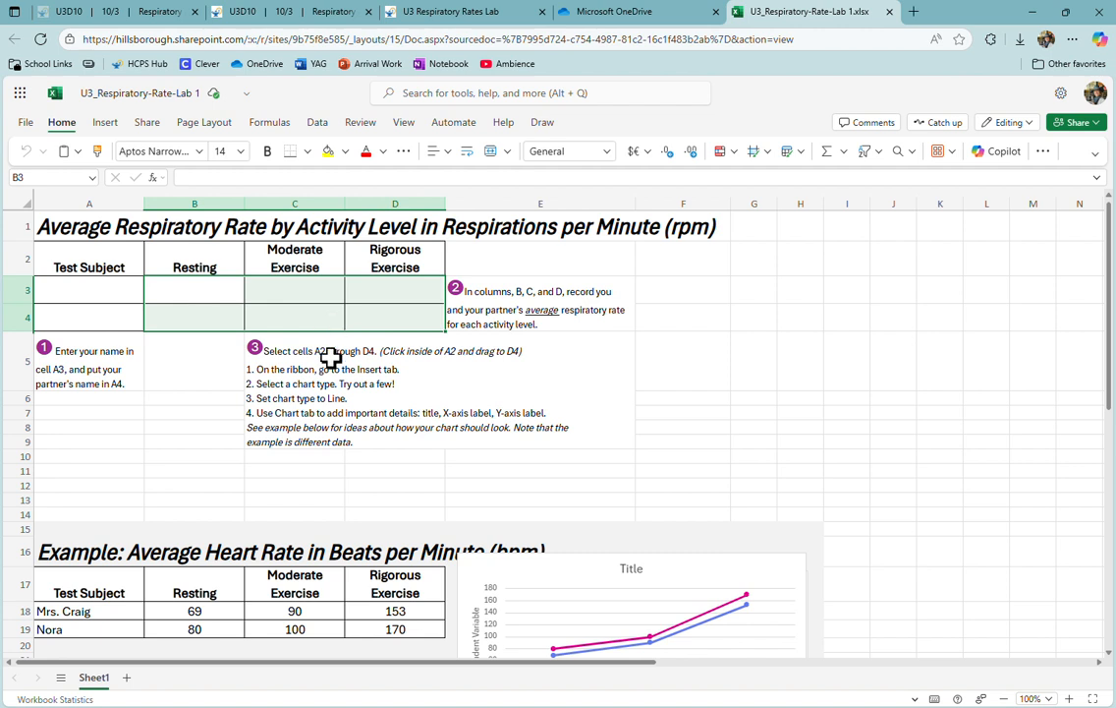
click(95, 262)
drag(94, 262, 378, 315)
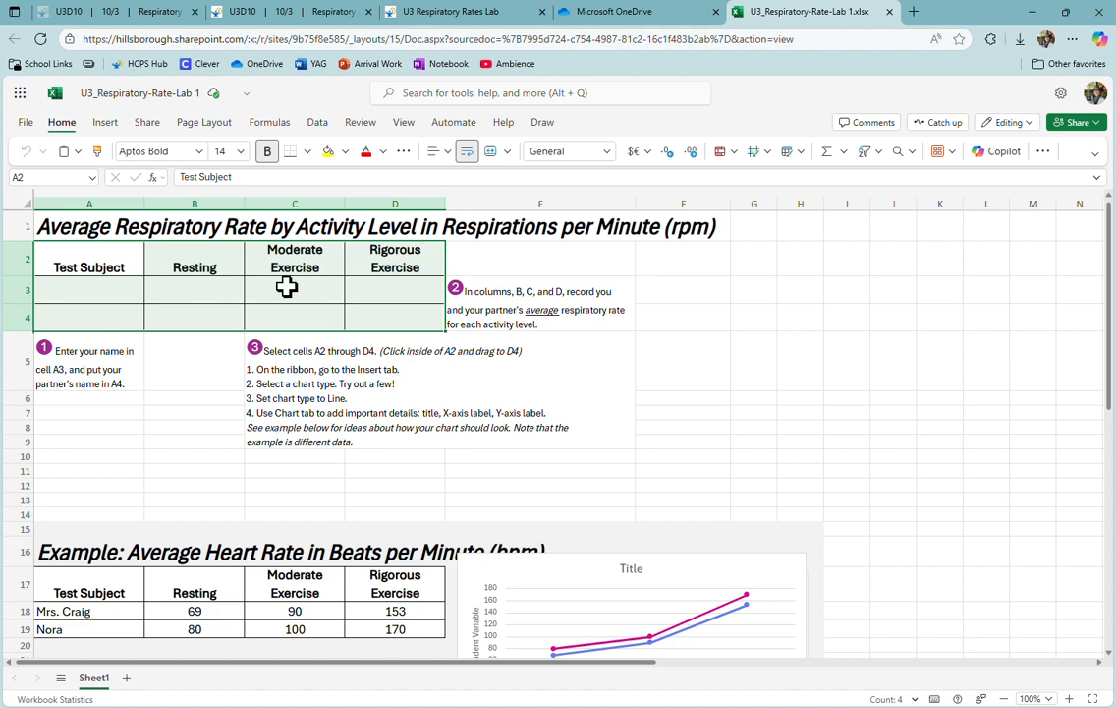
Compare the blank respiratory rate table and its instructions with the example heart rate table and chart
scroll(286, 286, down, 3)
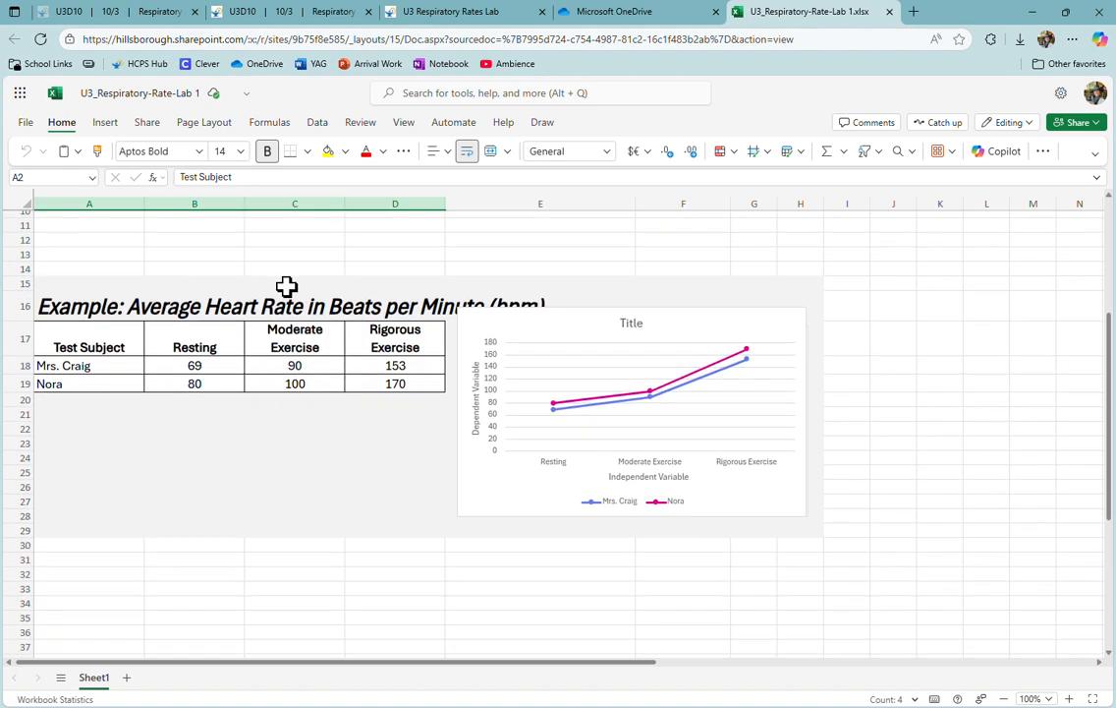
scroll(286, 286, up, 3)
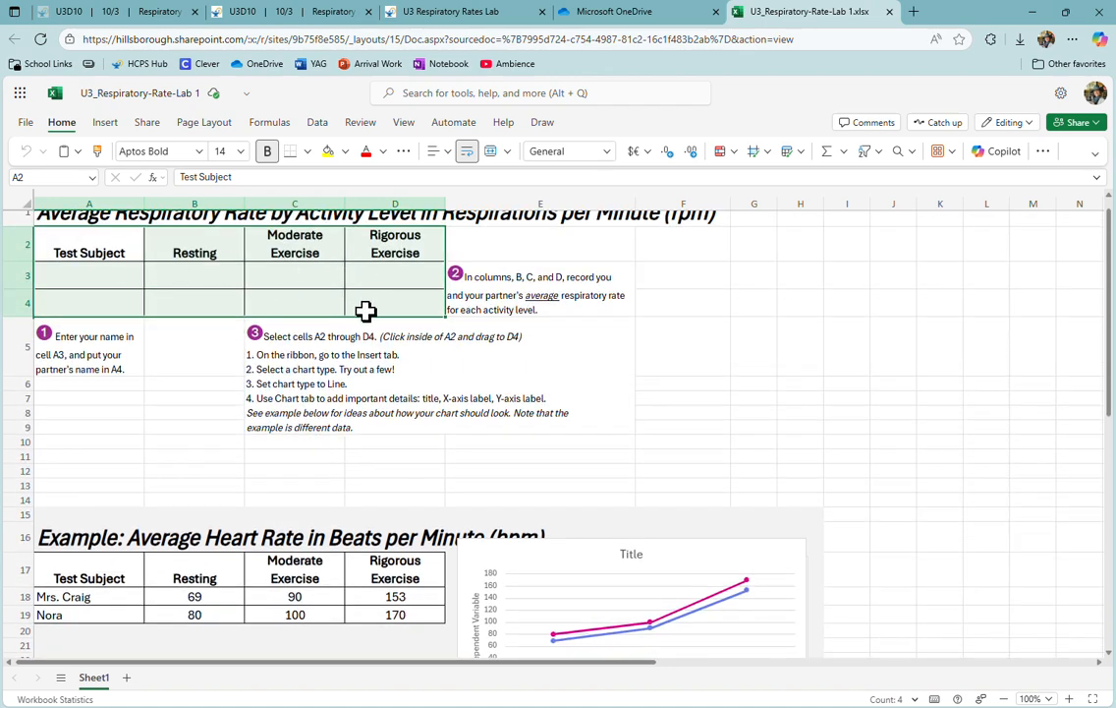
scroll(236, 287, down, 2)
scroll(236, 287, down, 2)
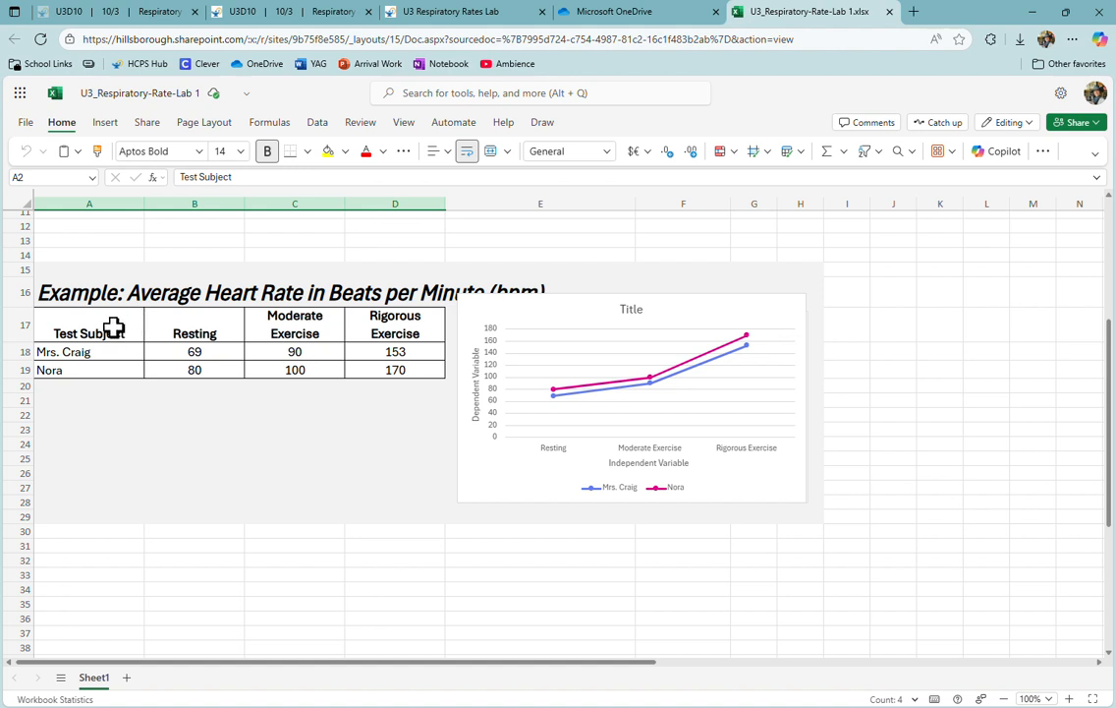
click(114, 327)
drag(114, 328, 367, 365)
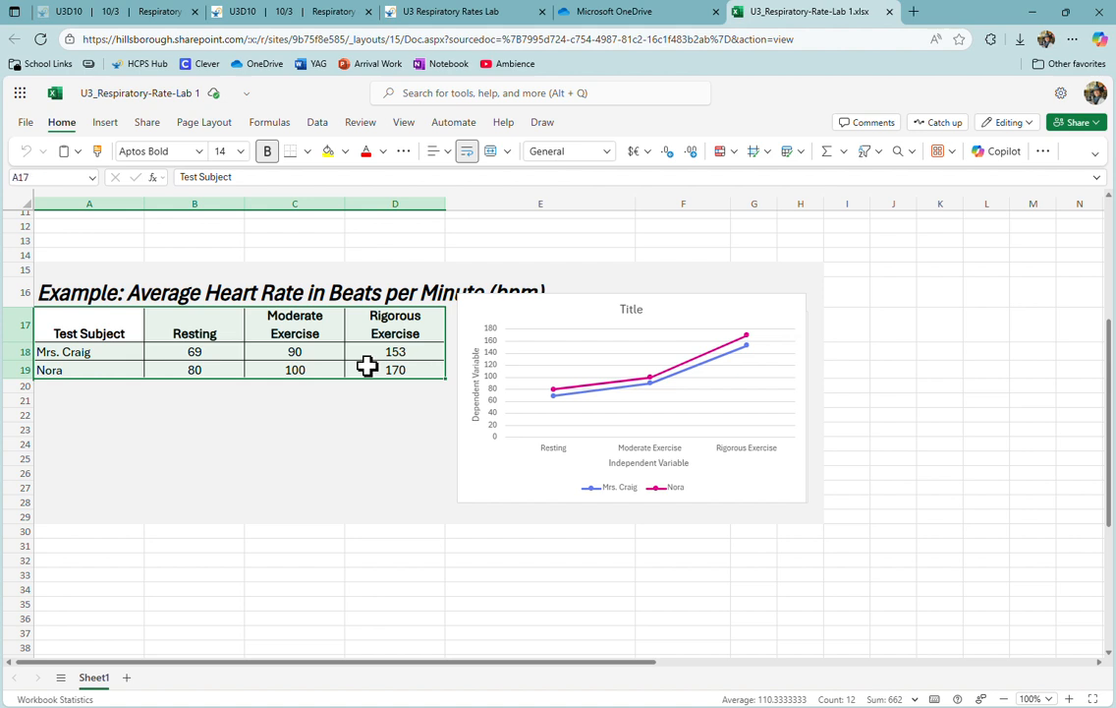
scroll(367, 364, up, 5)
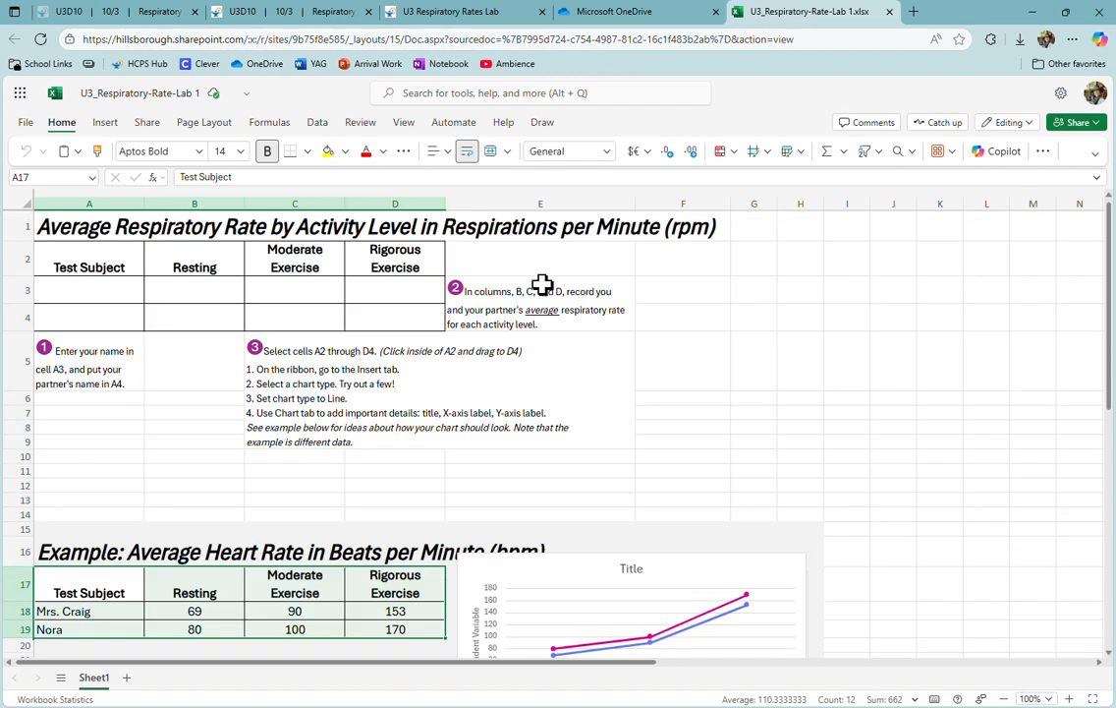
drag(542, 257, 563, 279)
drag(112, 354, 315, 383)
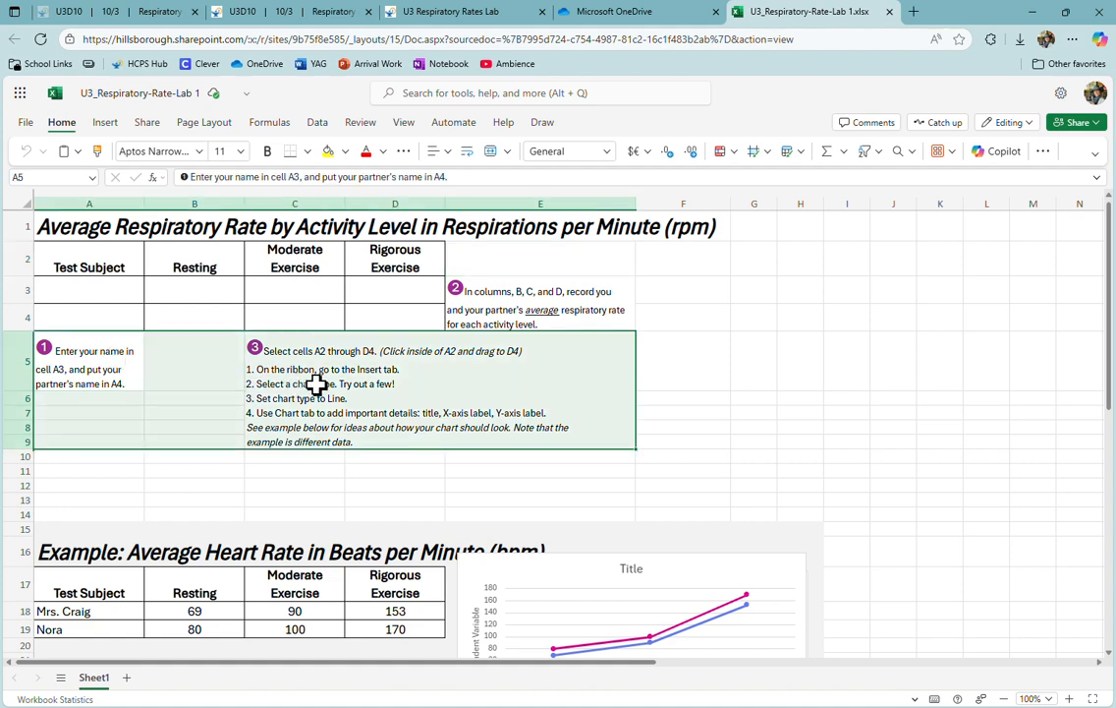
Insert a line chart from the example heart rate data in A17:D19 and move it over the existing example chart
scroll(344, 383, down, 3)
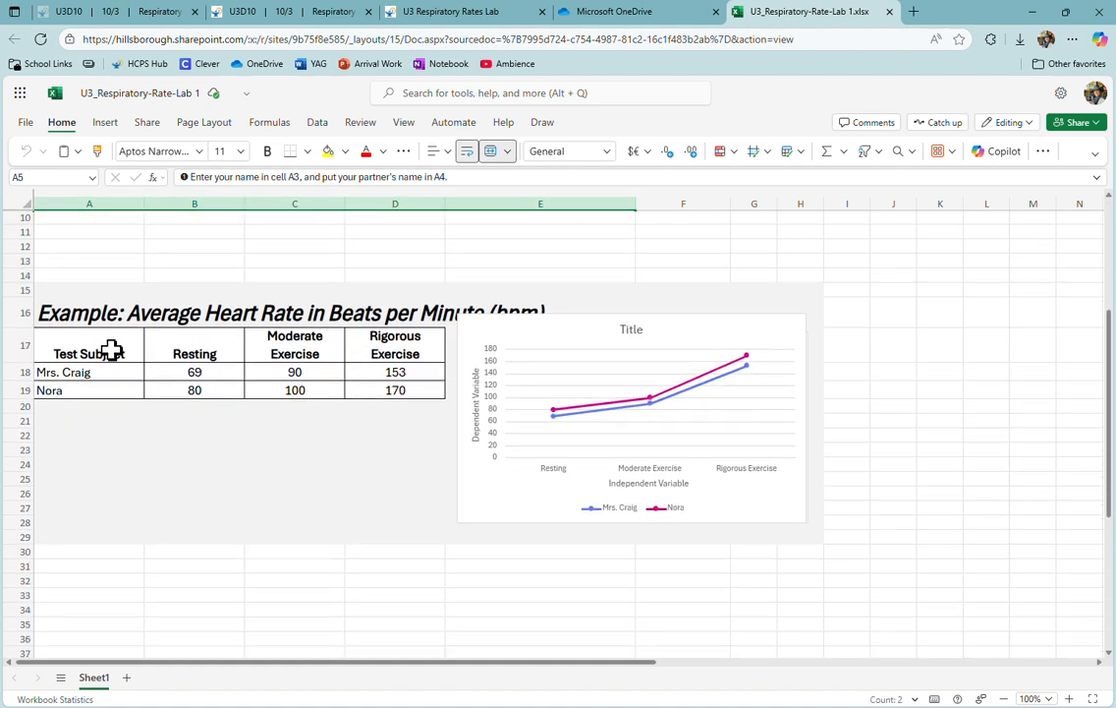
drag(111, 351, 369, 390)
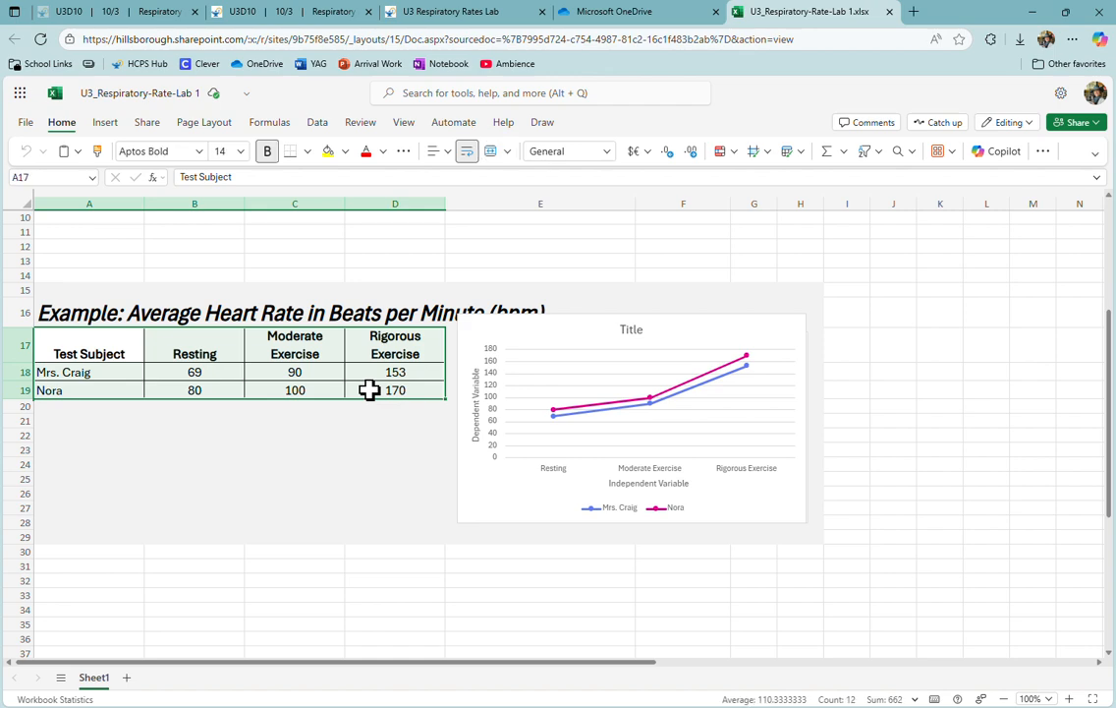
scroll(369, 390, down, 1)
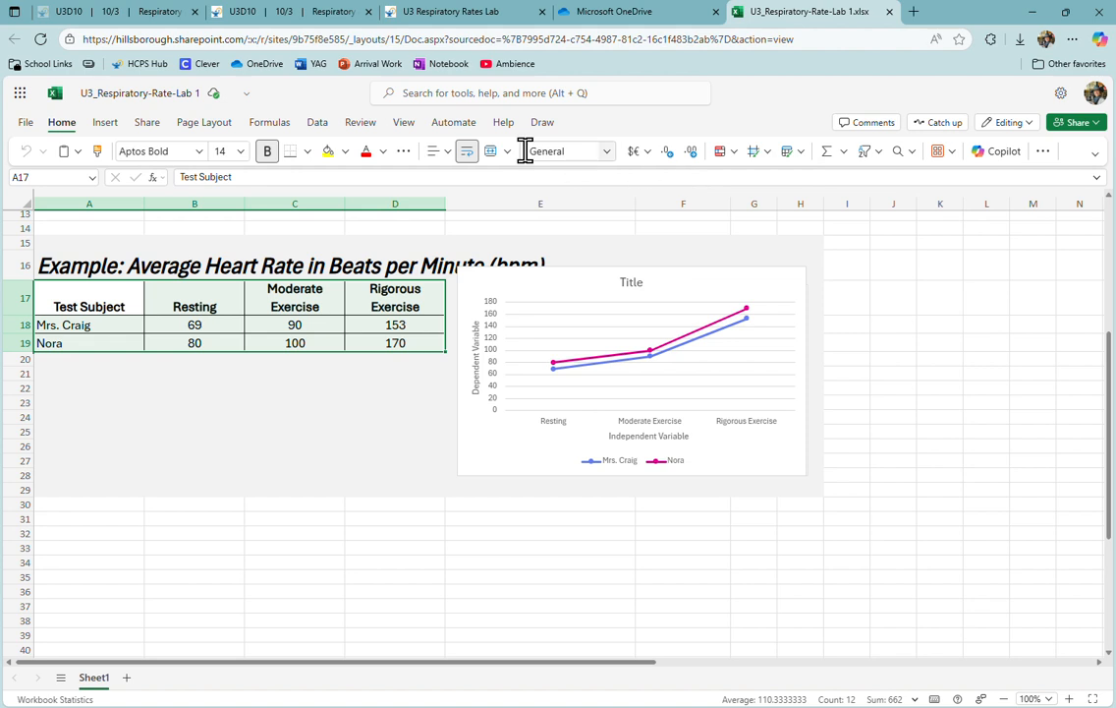
click(106, 124)
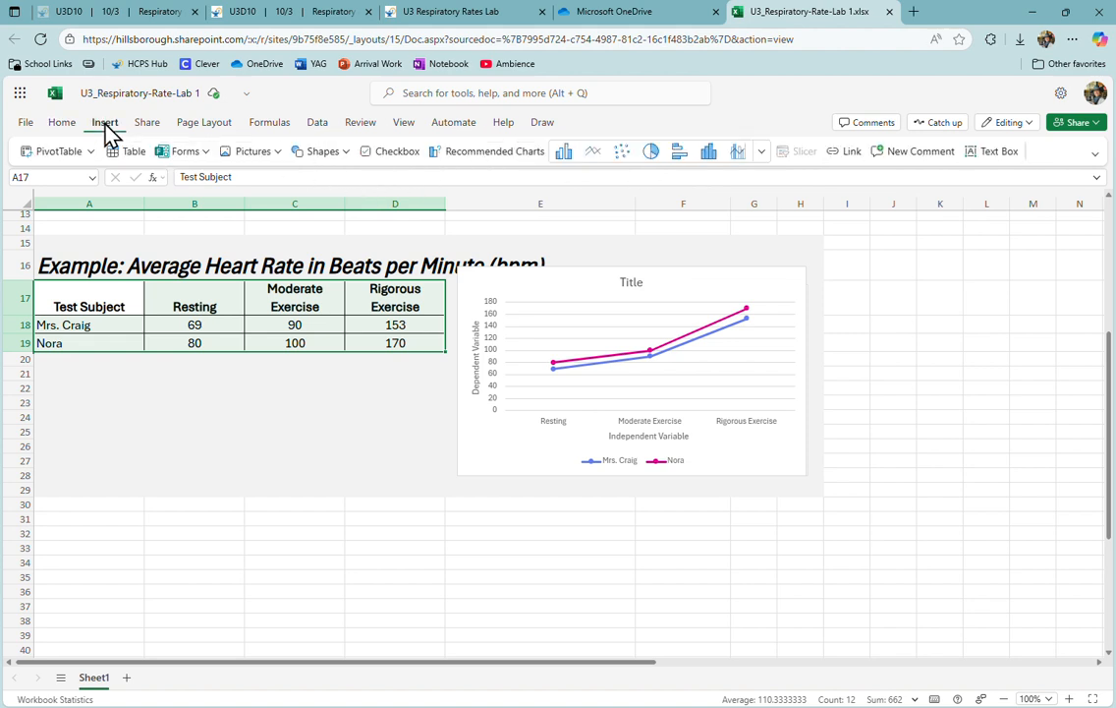
click(593, 155)
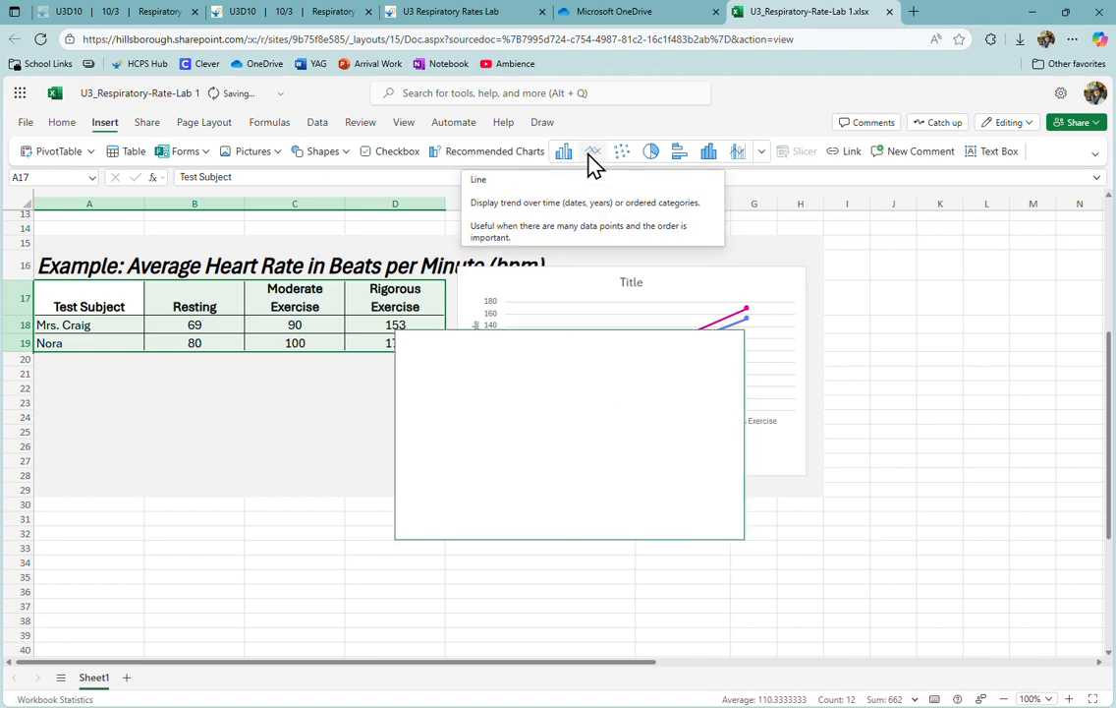
drag(631, 341, 690, 341)
scroll(690, 345, down, 3)
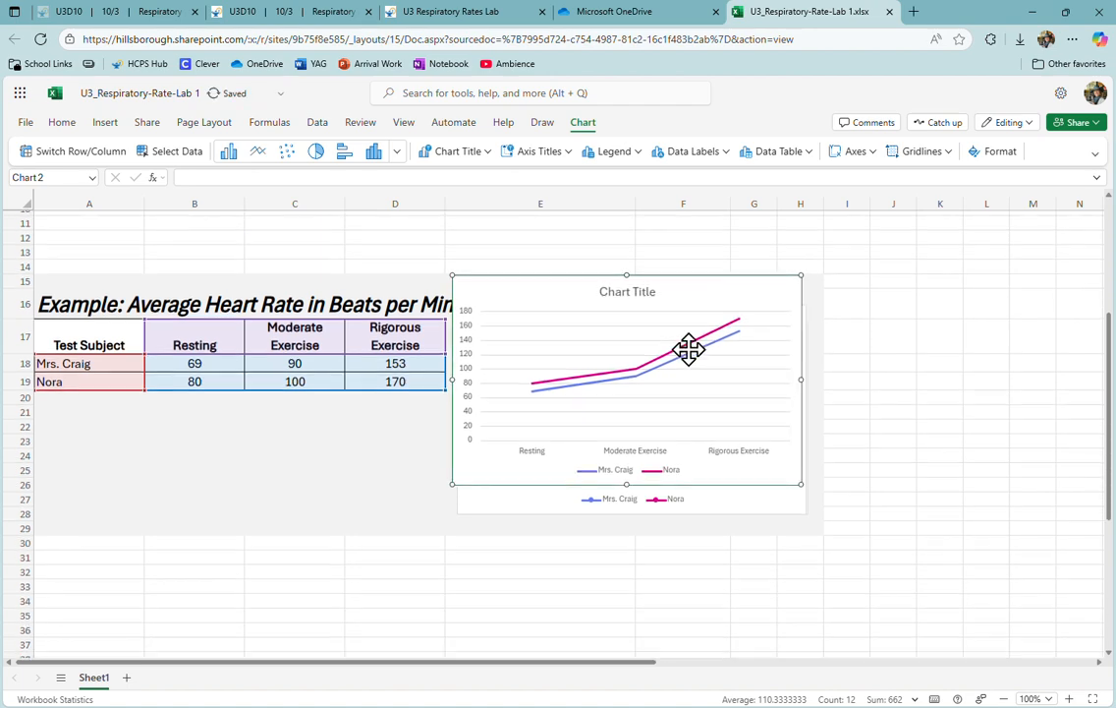
scroll(688, 349, up, 1)
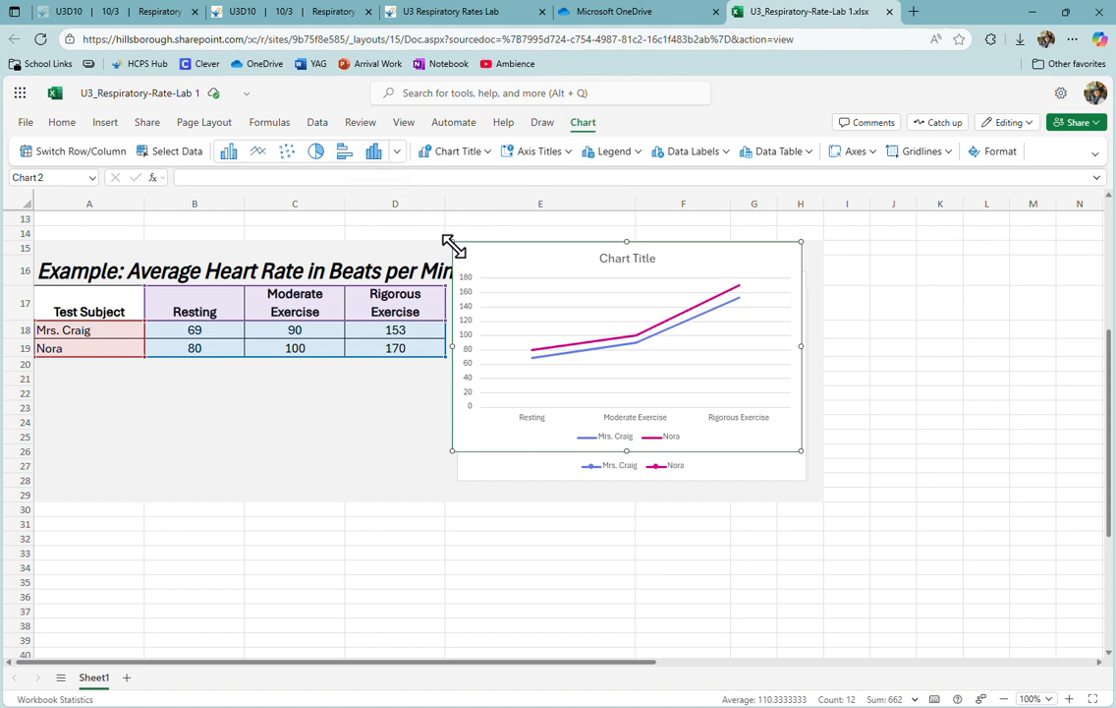
Try the line with markers and pie chart types on the new example chart
click(396, 152)
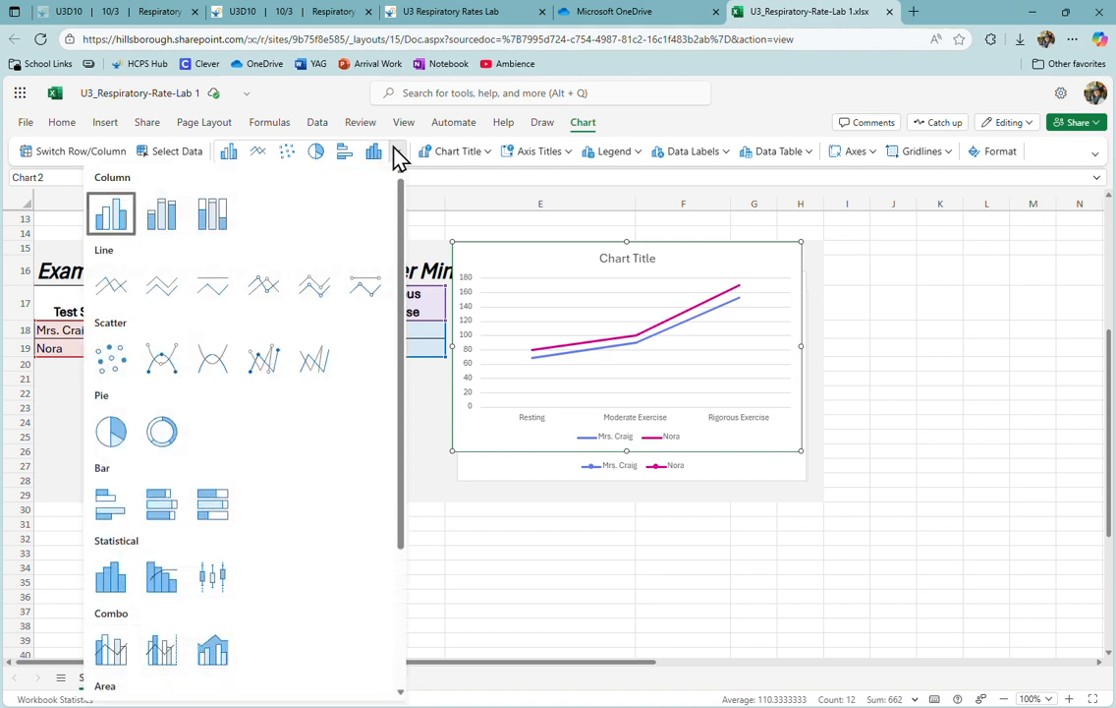
click(264, 289)
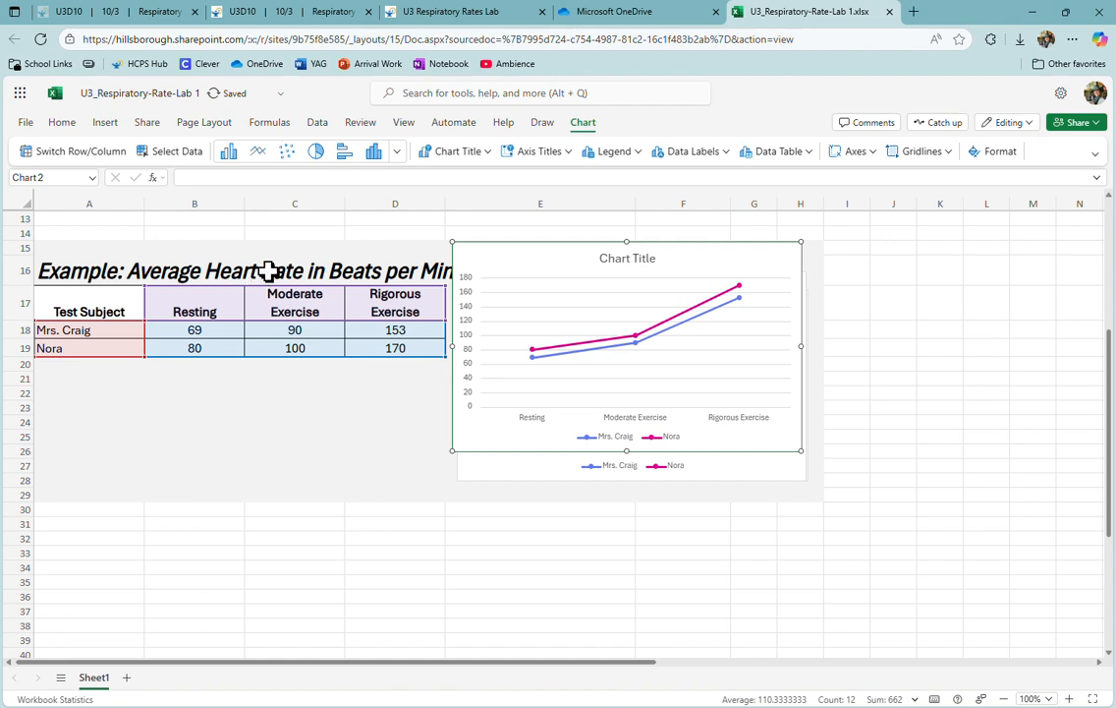
click(398, 158)
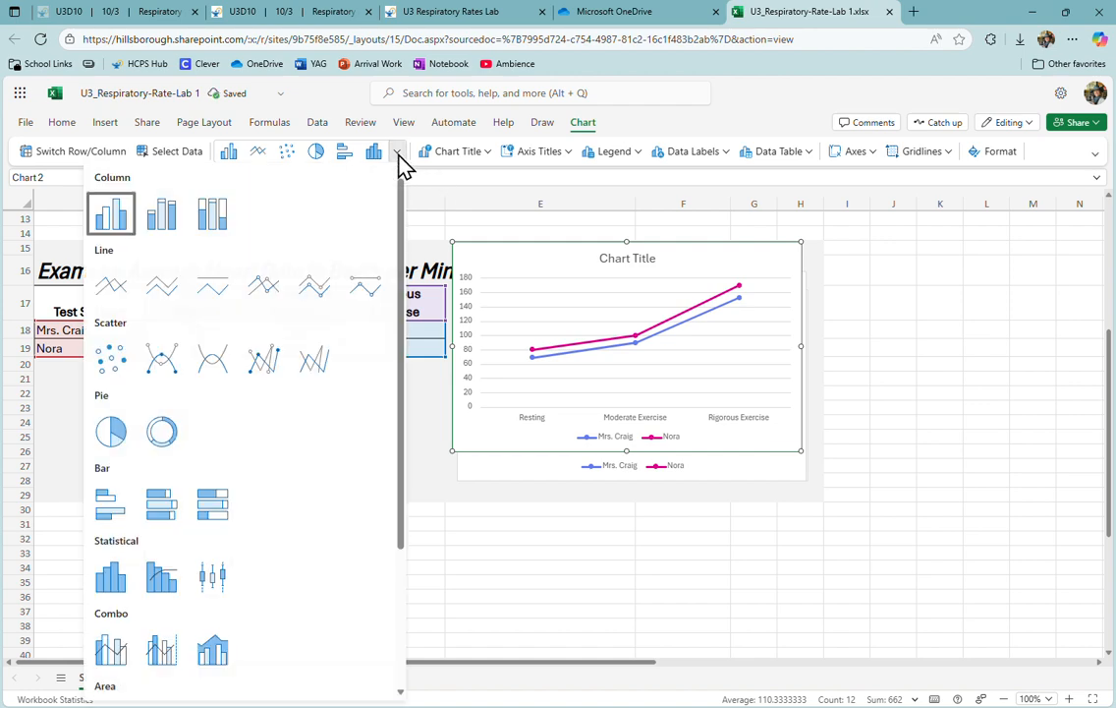
click(111, 432)
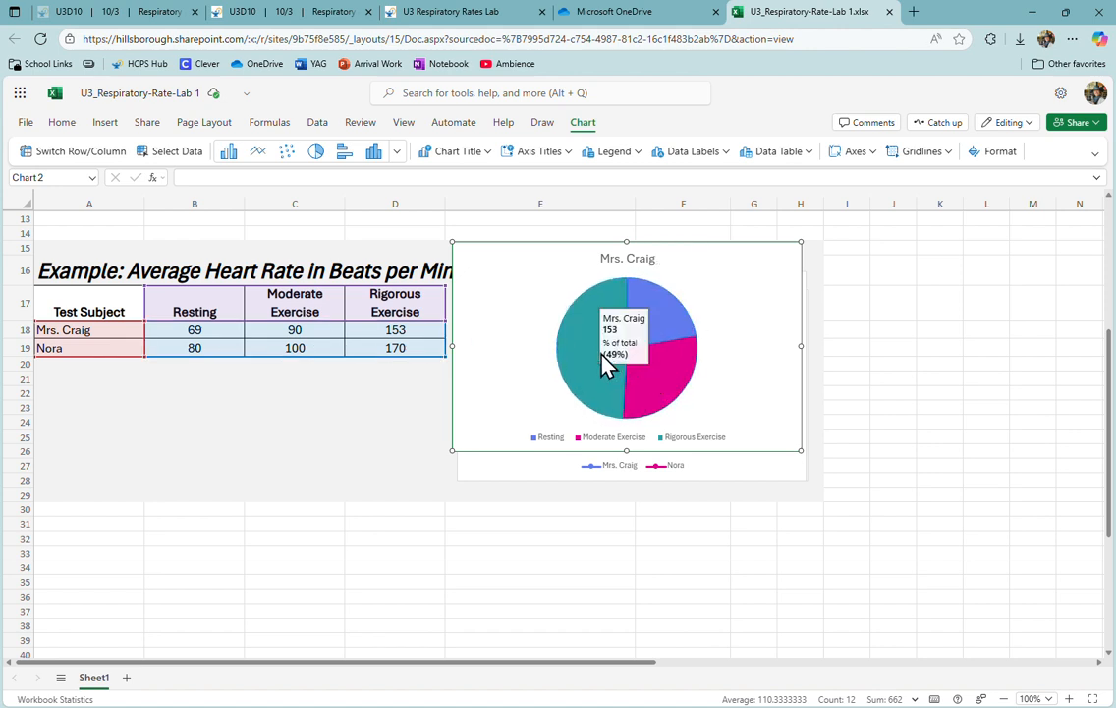
Try the sunburst chart type on the new example chart, and switch the chart to a stacked line chart
click(397, 151)
scroll(265, 363, down, 3)
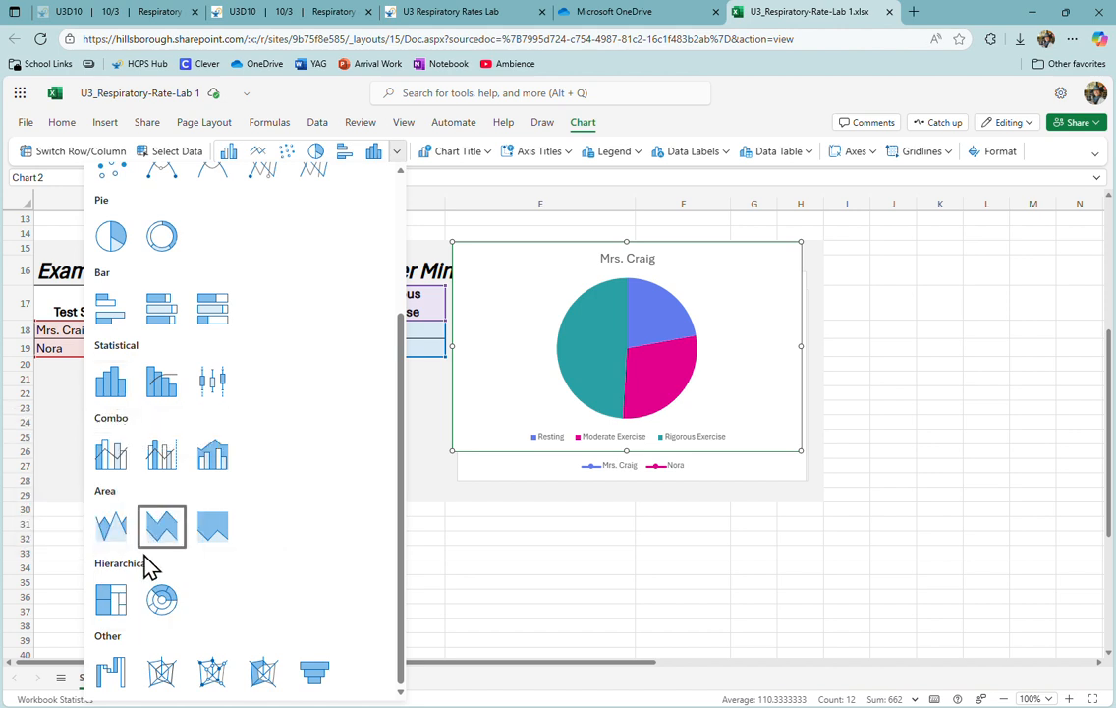
click(161, 601)
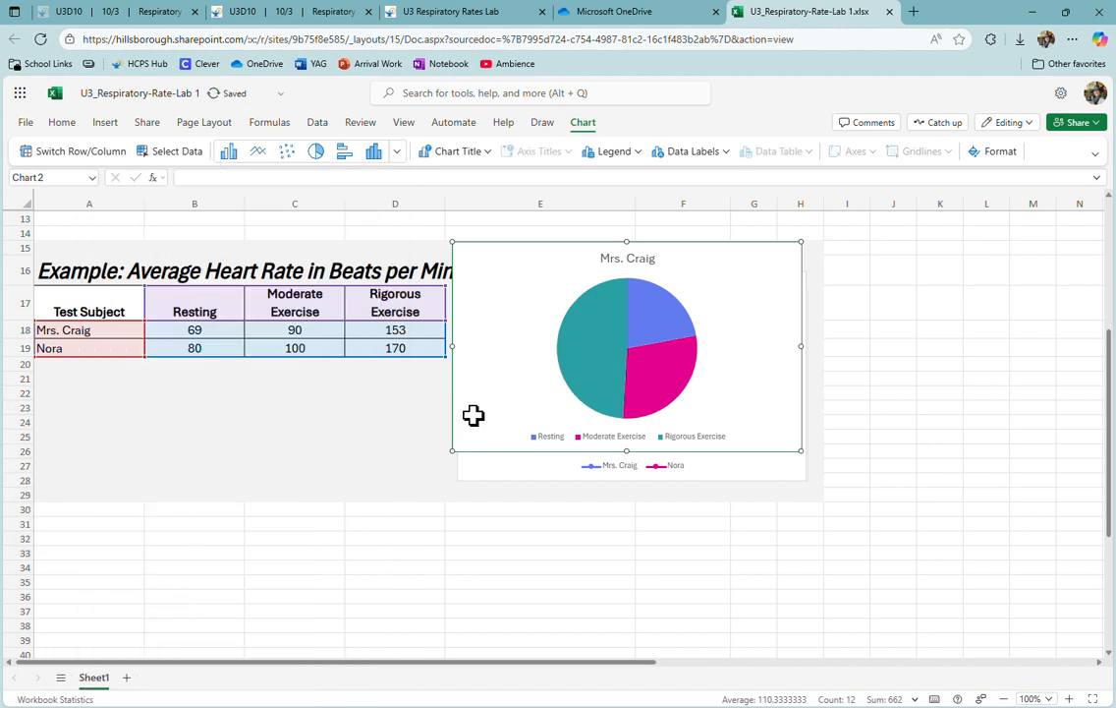
click(397, 153)
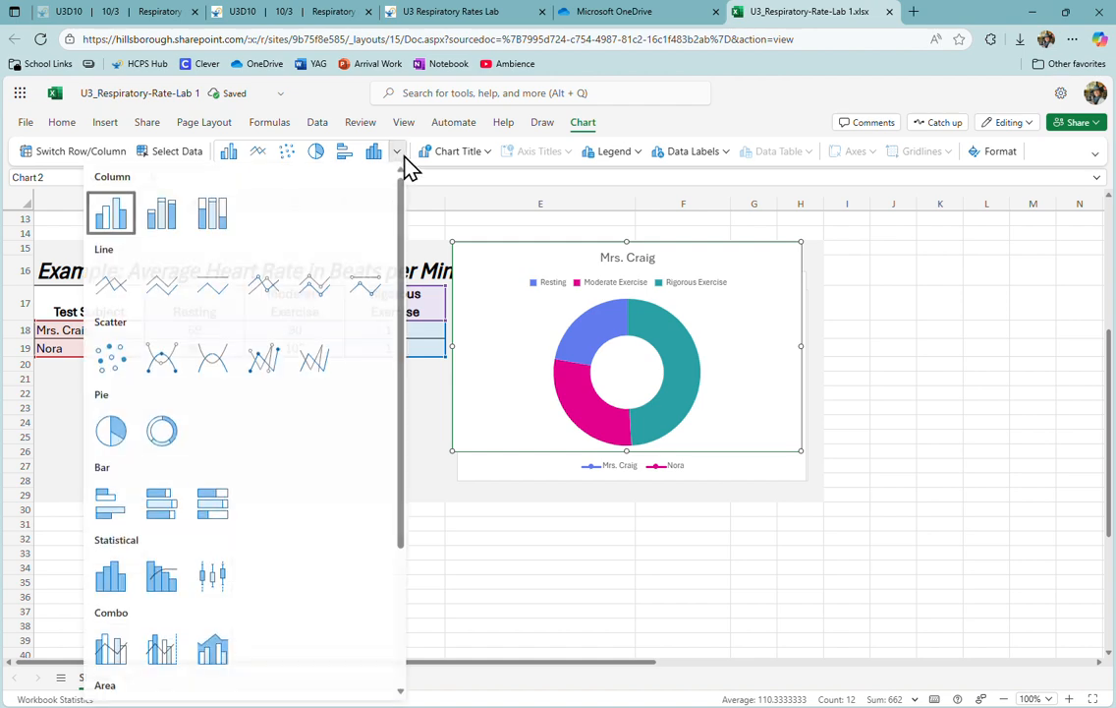
click(163, 285)
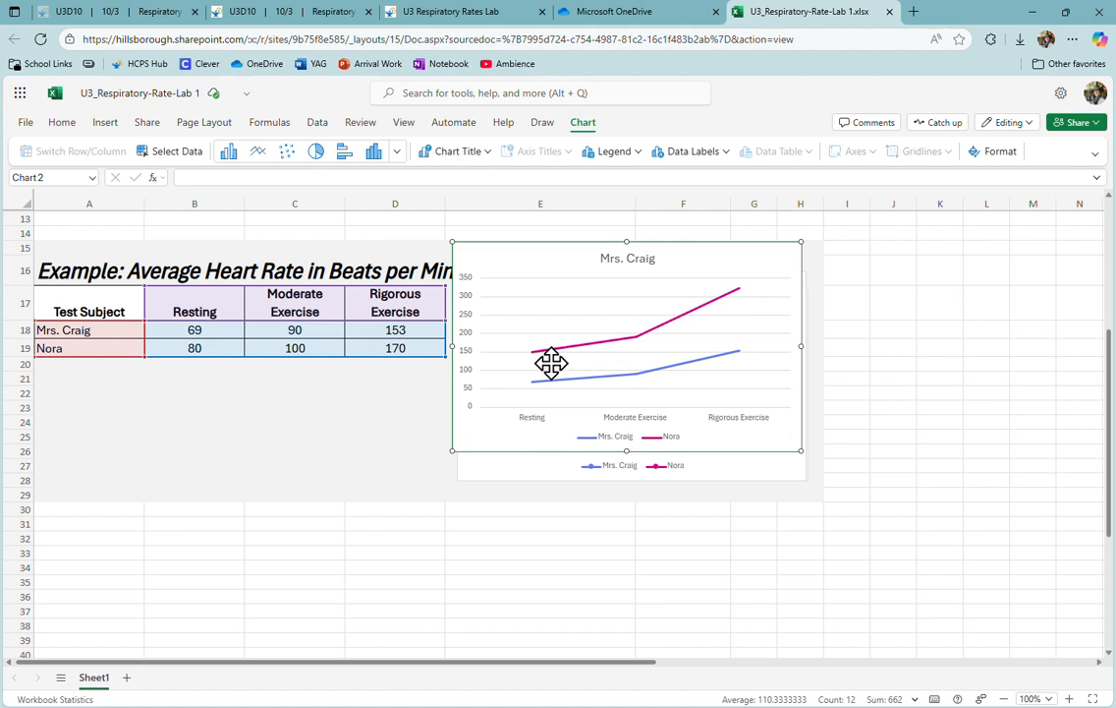
Set the new example chart's title to "Title Goes Here" and close the chart formatting options
click(625, 258)
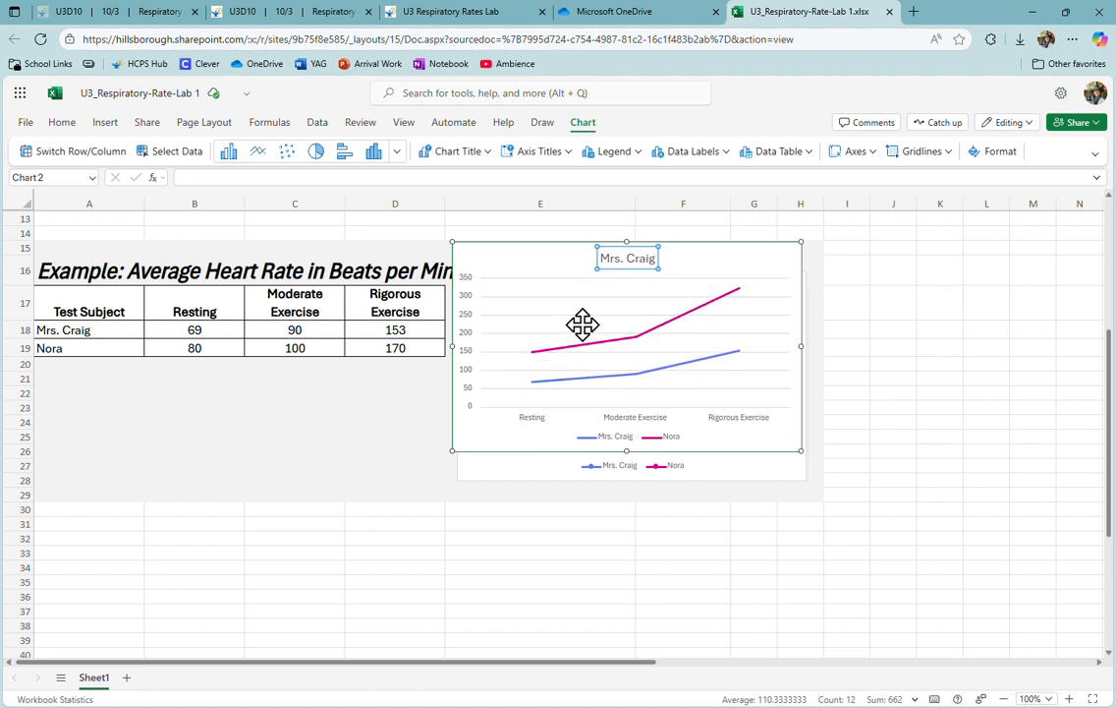
double_click(629, 258)
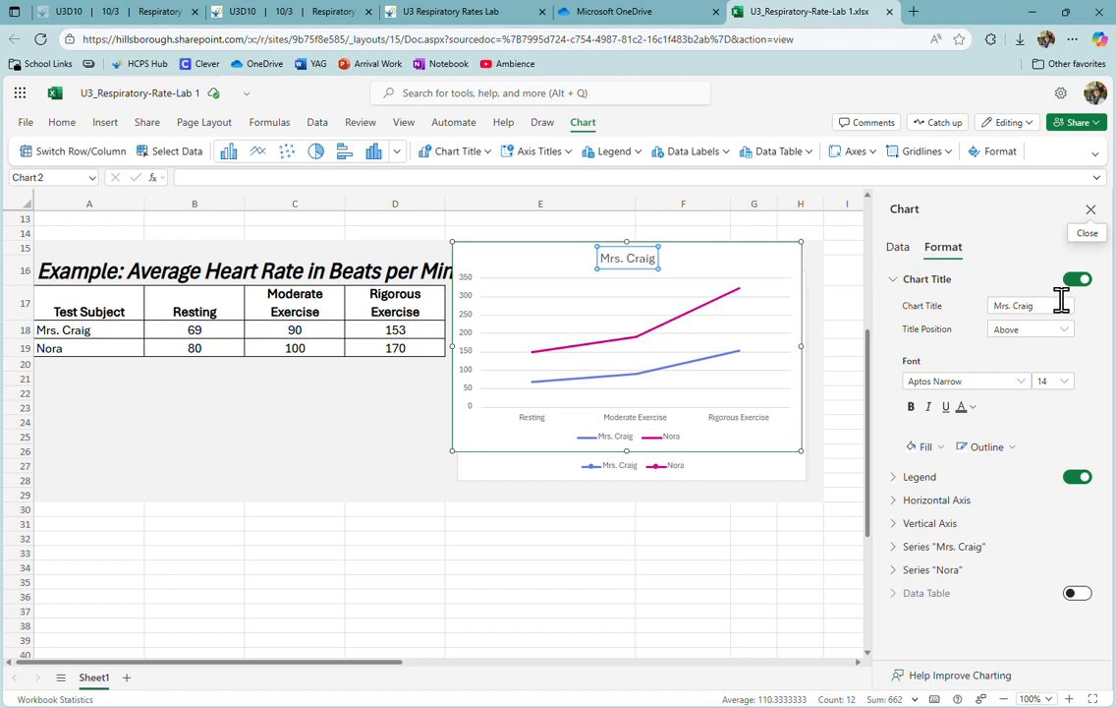
drag(1049, 305, 994, 307)
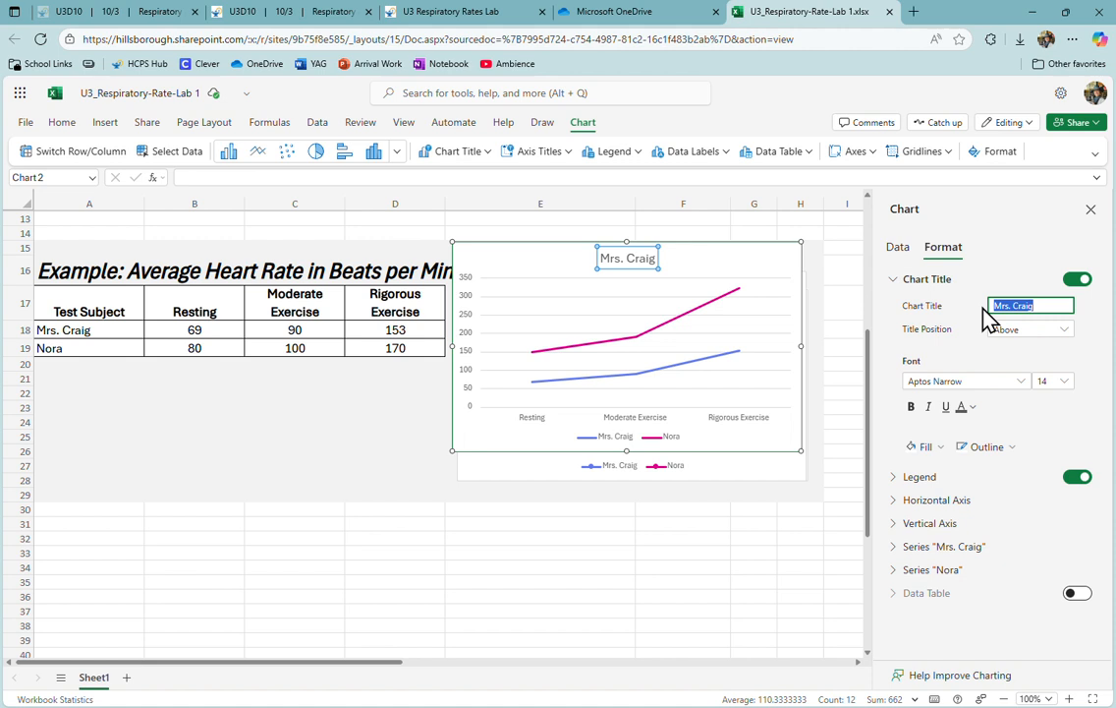
text(Title Goes Here)
key(Return)
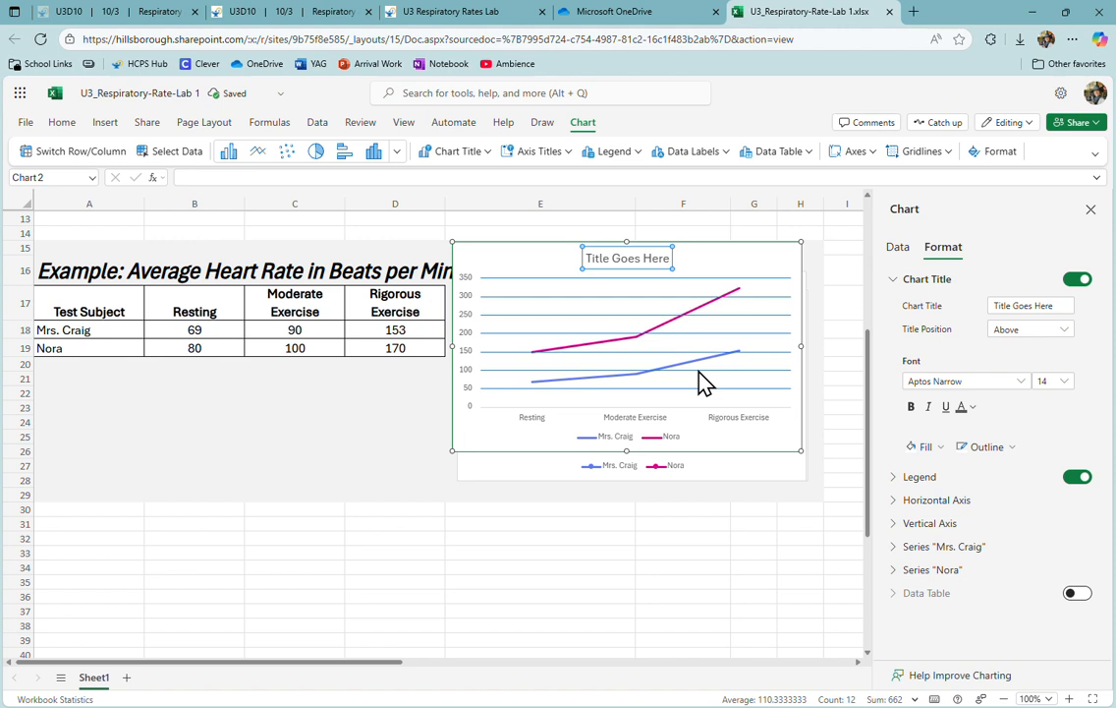
click(509, 435)
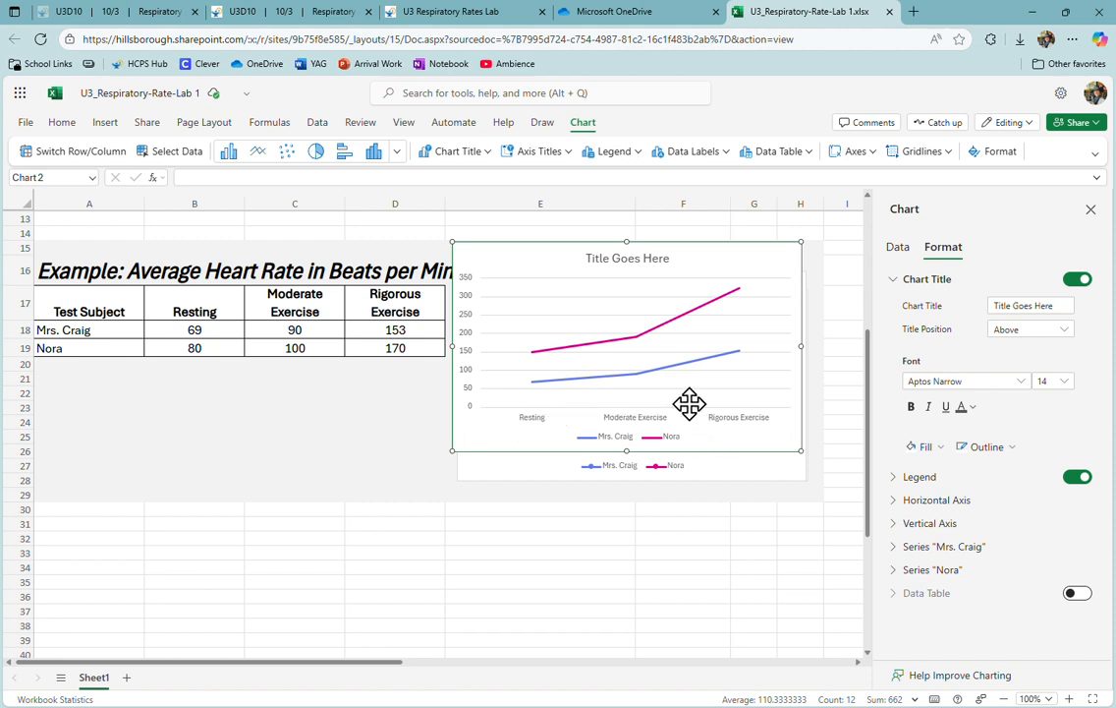
click(1090, 210)
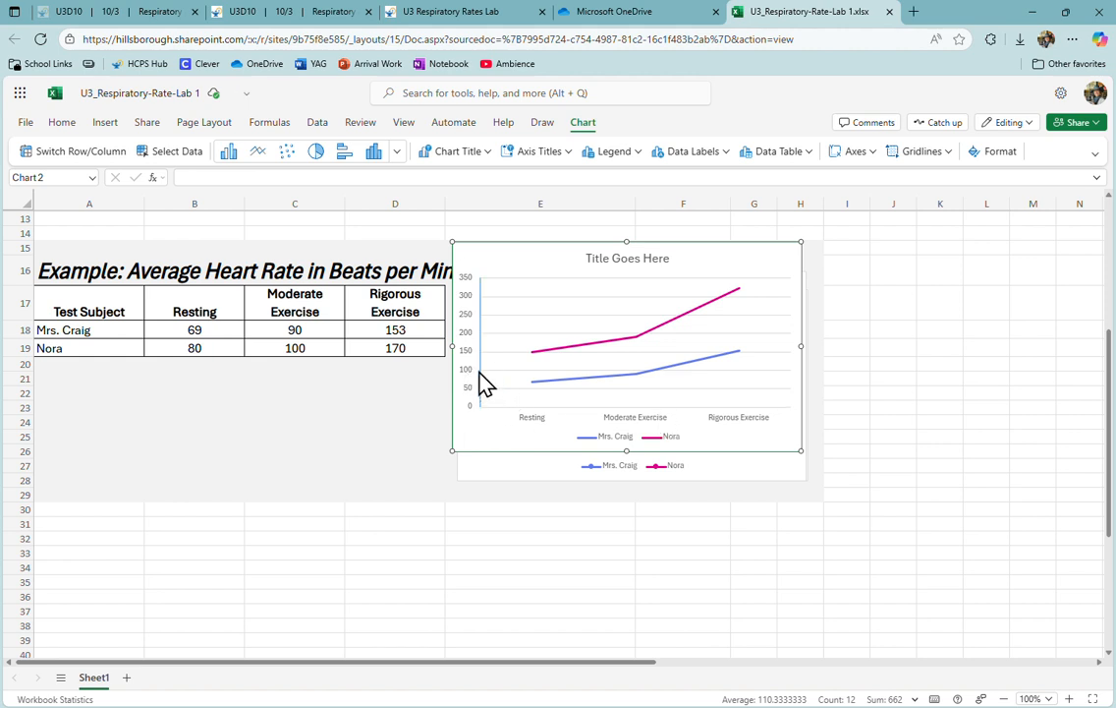
Add the title "Independent Variable" below the chart's horizontal axis
click(542, 155)
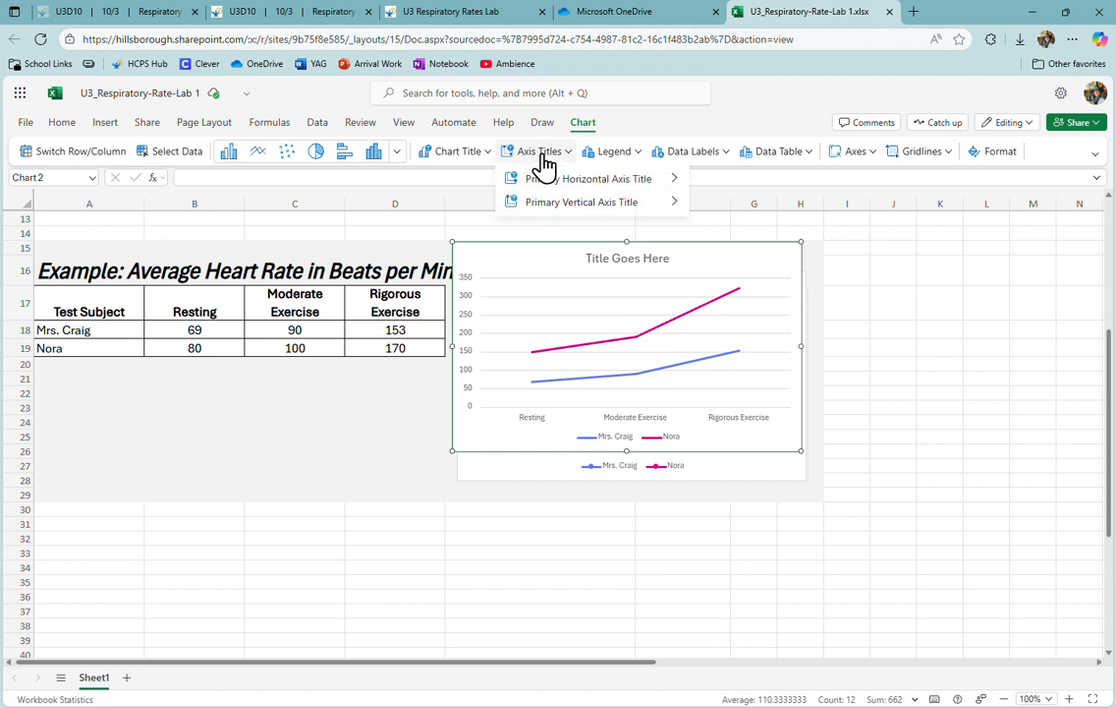
mouse_move(585, 181)
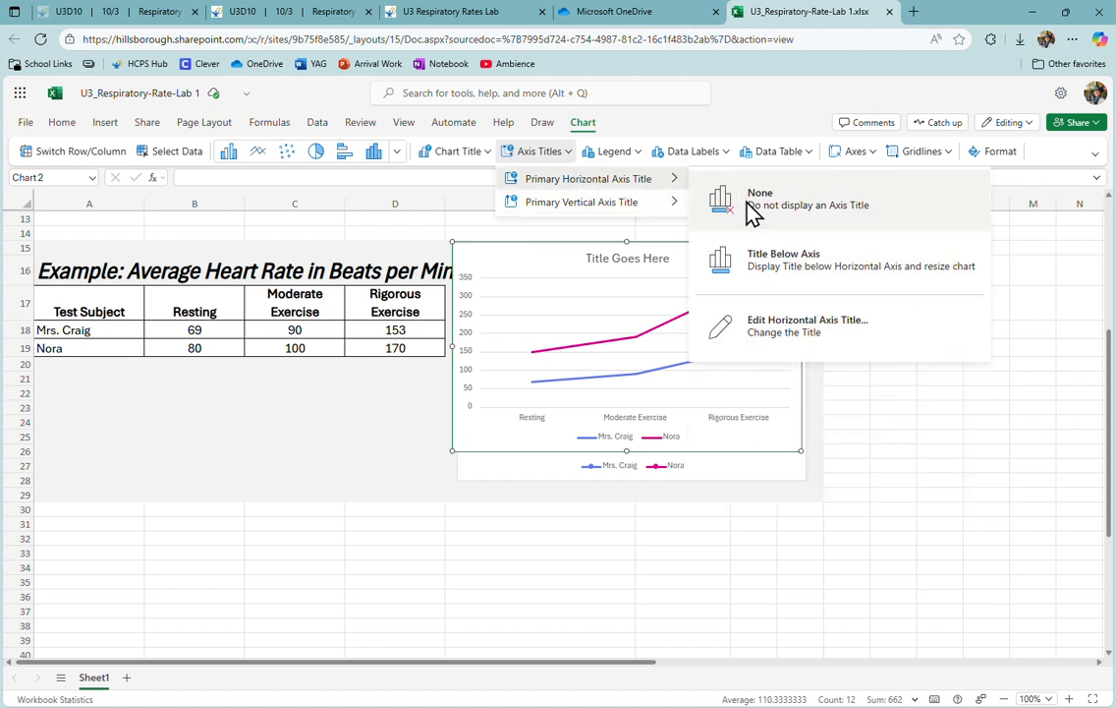
click(820, 278)
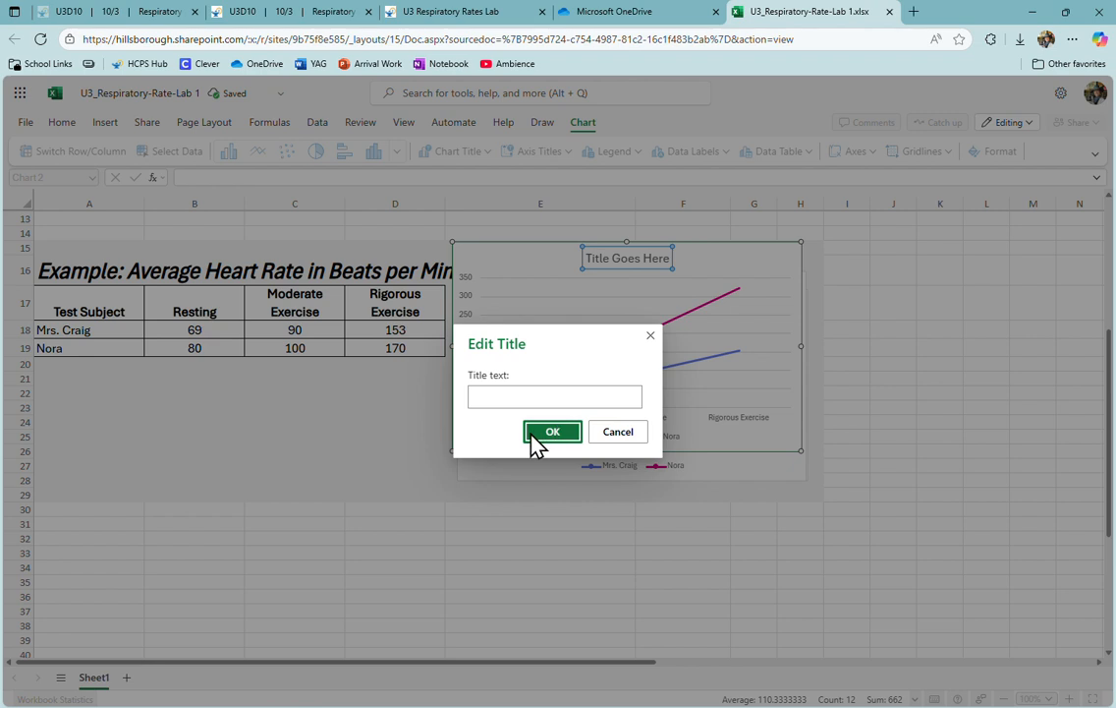
click(528, 393)
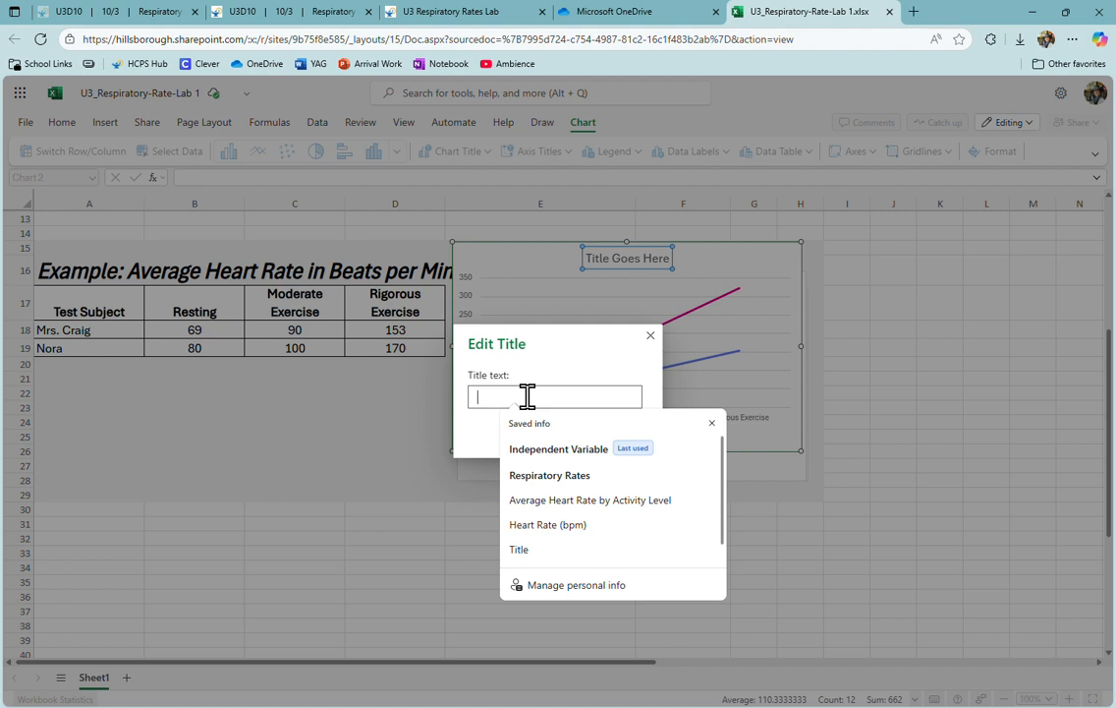
text(Independent )
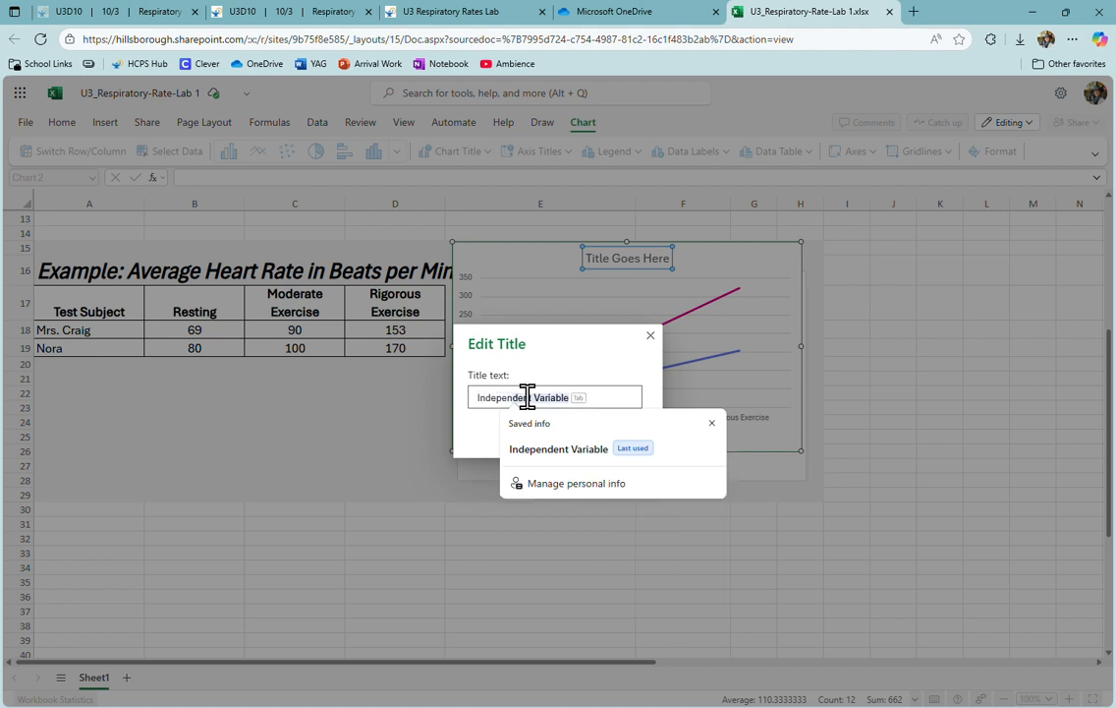
text(Variable)
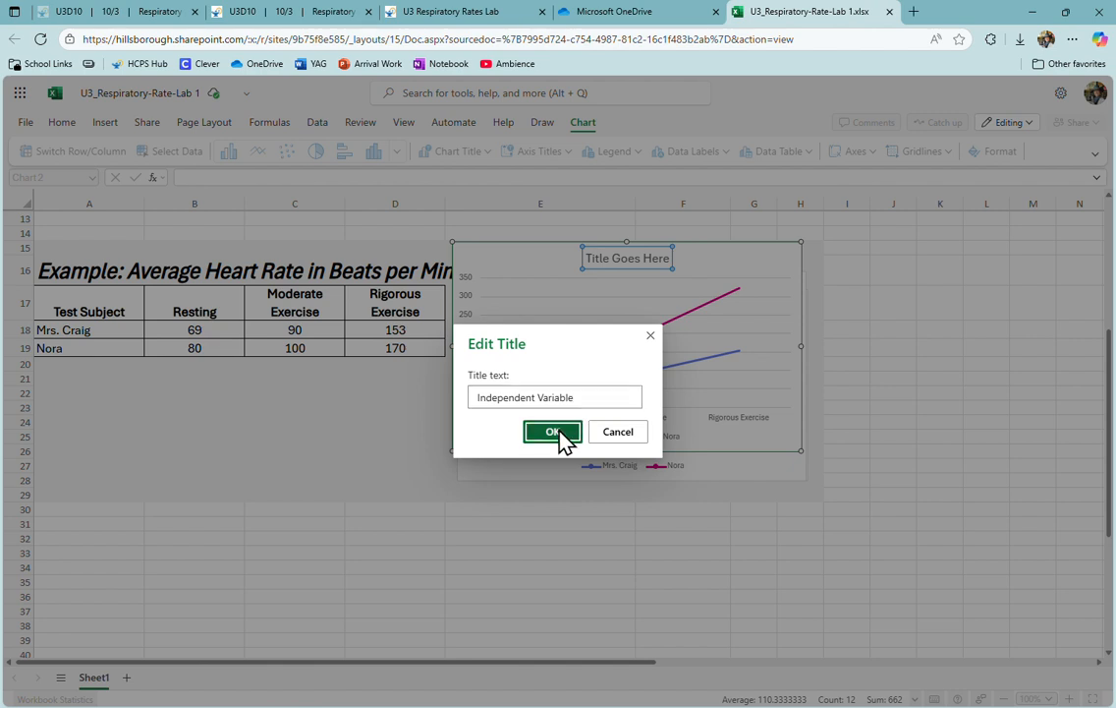
click(556, 433)
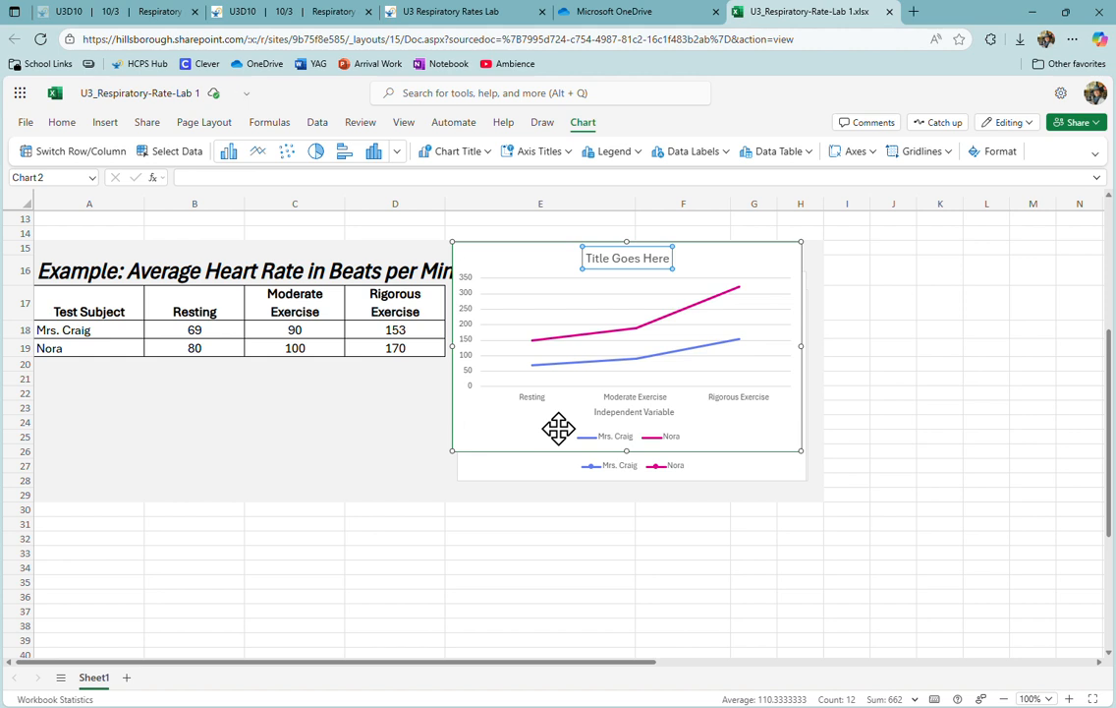
Add a rotated title reading "Dependent Variable" to the chart's vertical axis
click(540, 151)
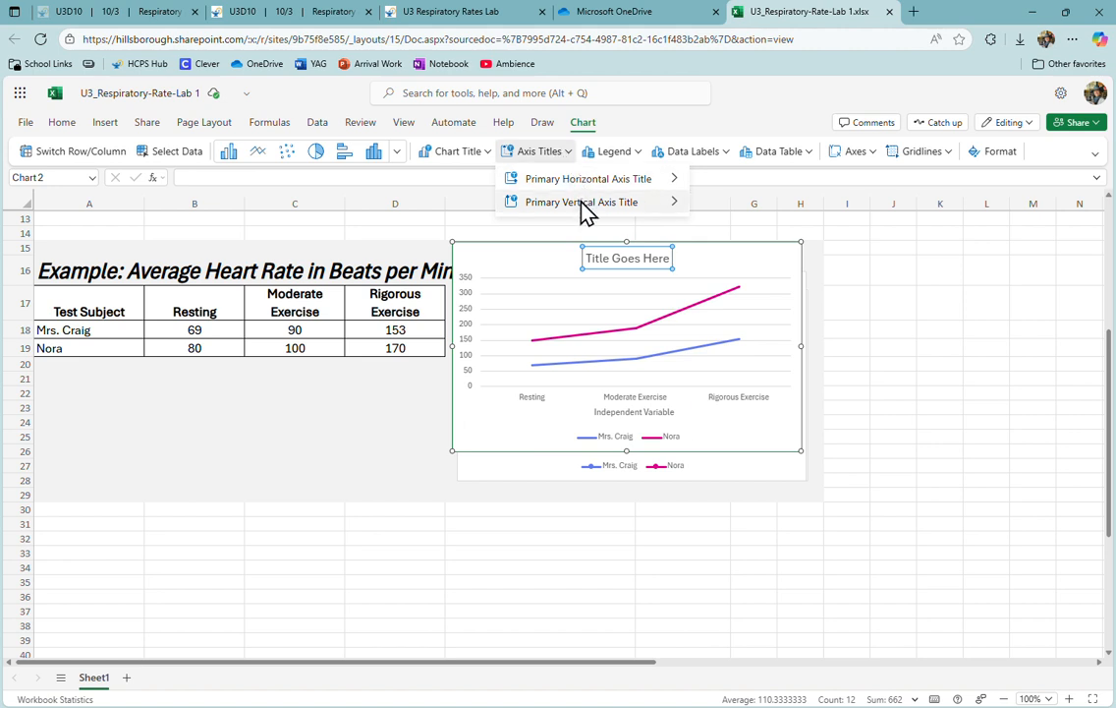
mouse_move(587, 210)
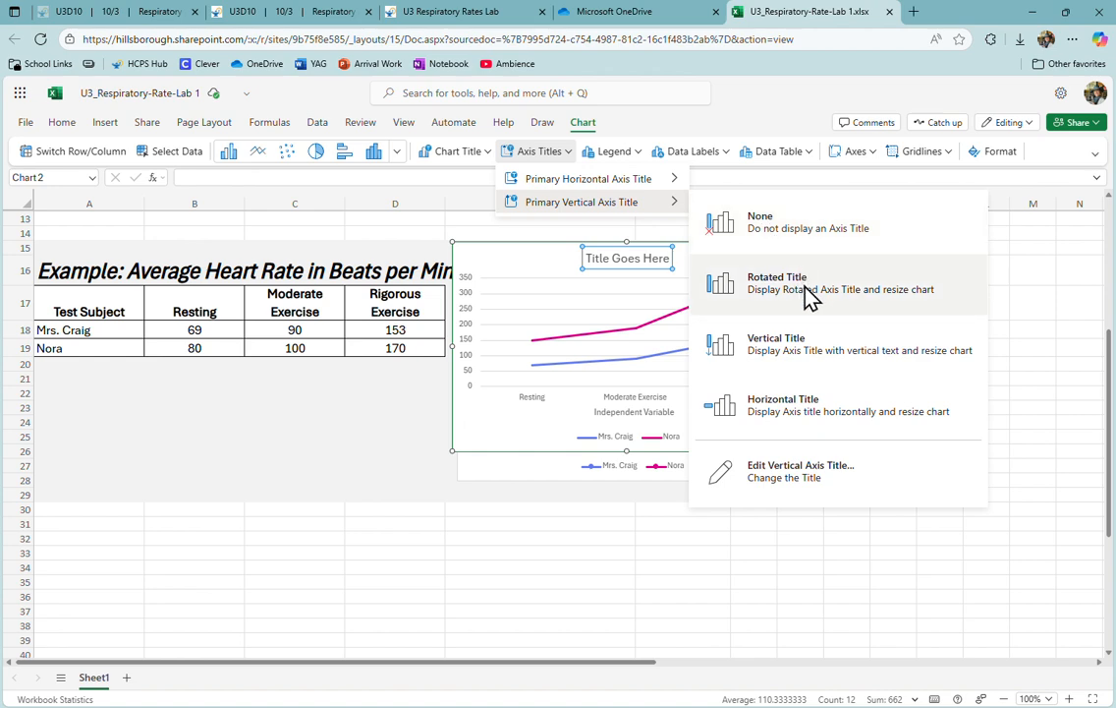
click(807, 295)
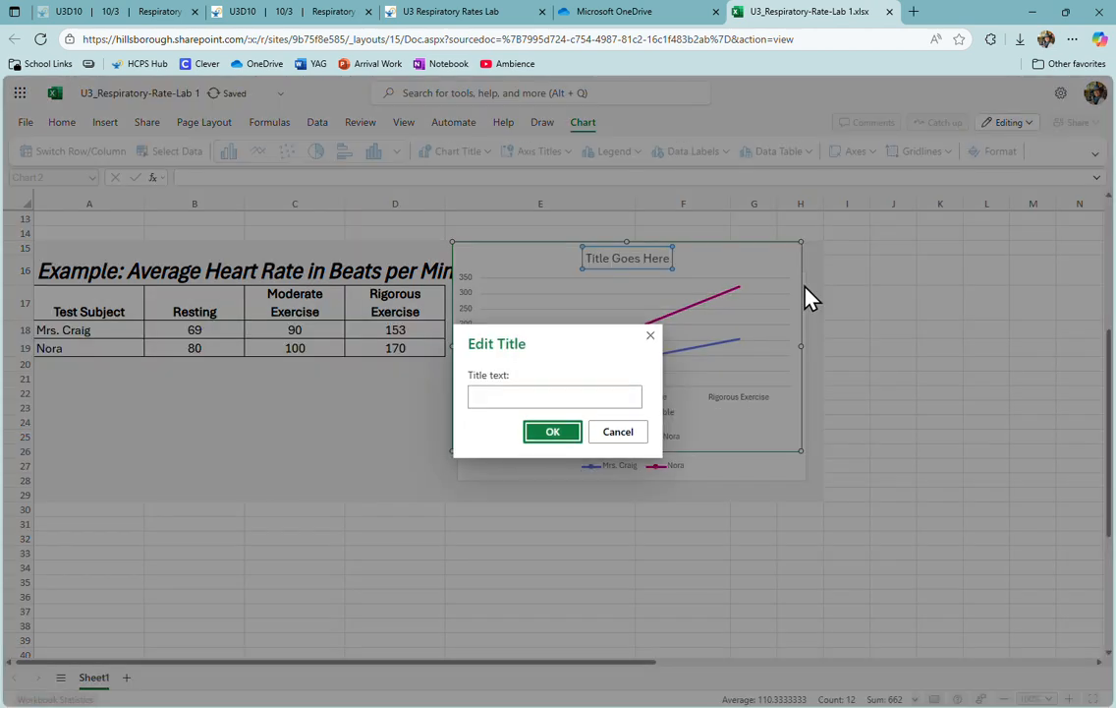
click(561, 395)
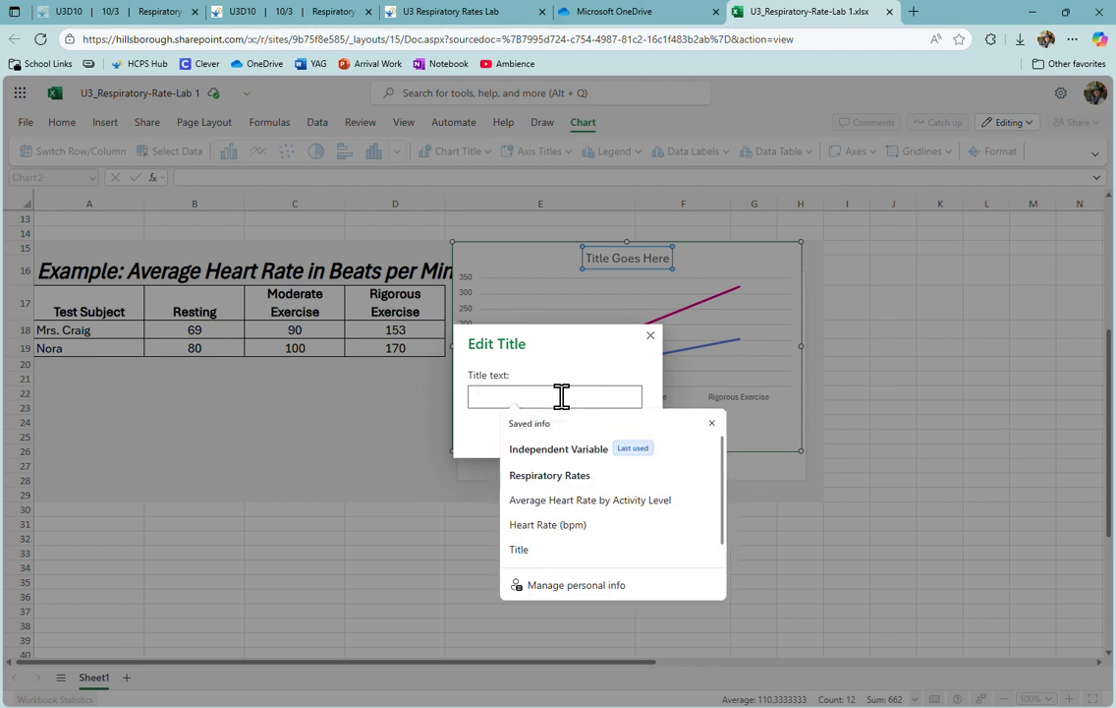
text(Depen)
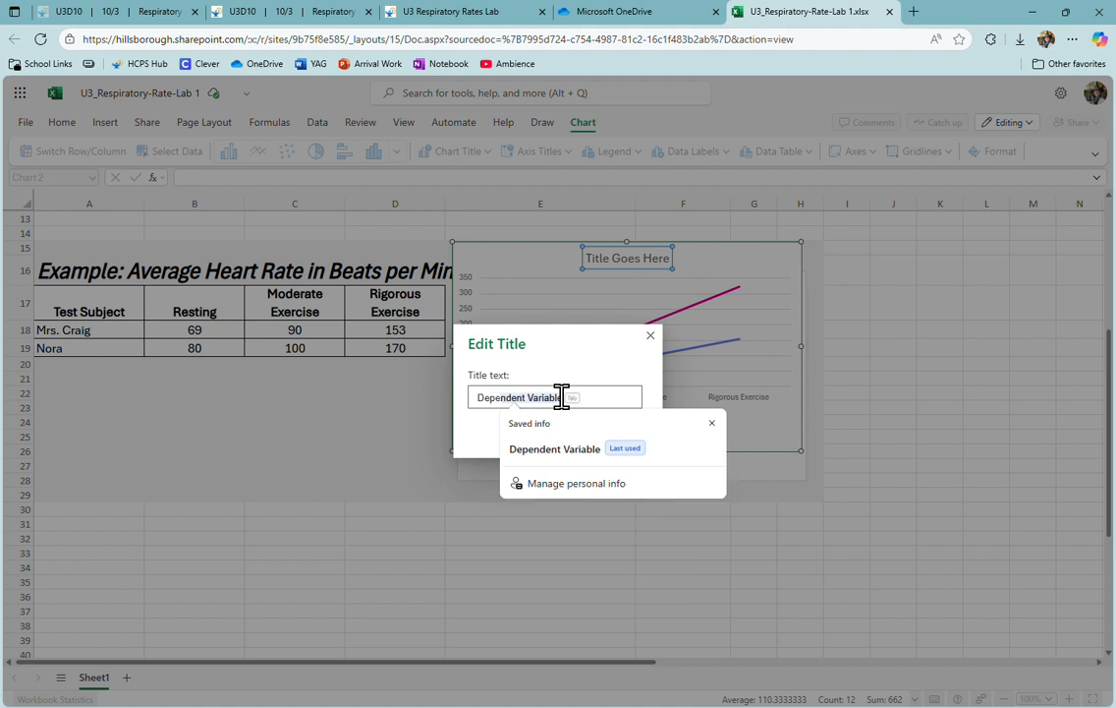
text(dent Variable)
click(566, 430)
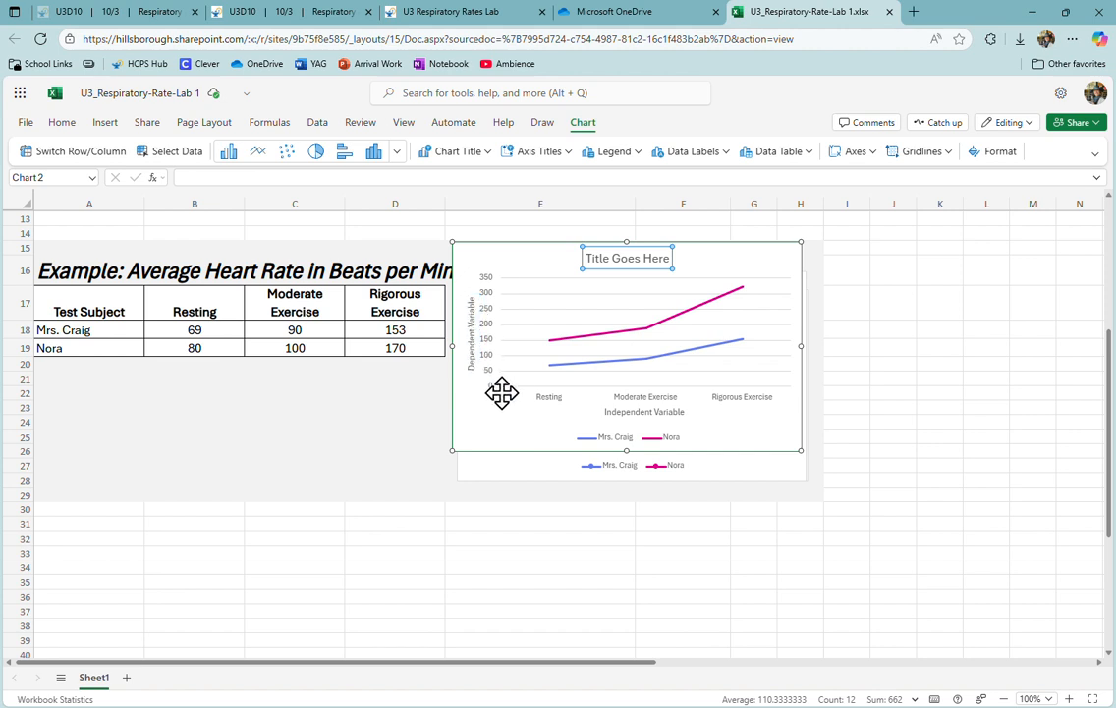
click(532, 415)
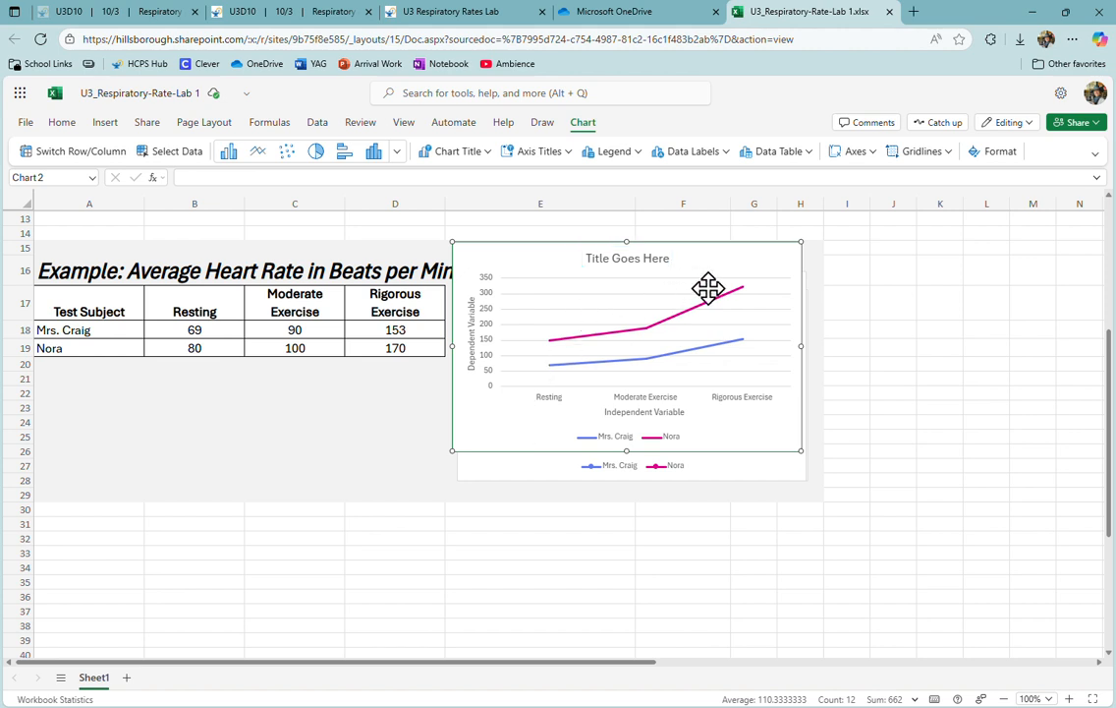
Examine the legend placement and data label options available for the chart
click(589, 261)
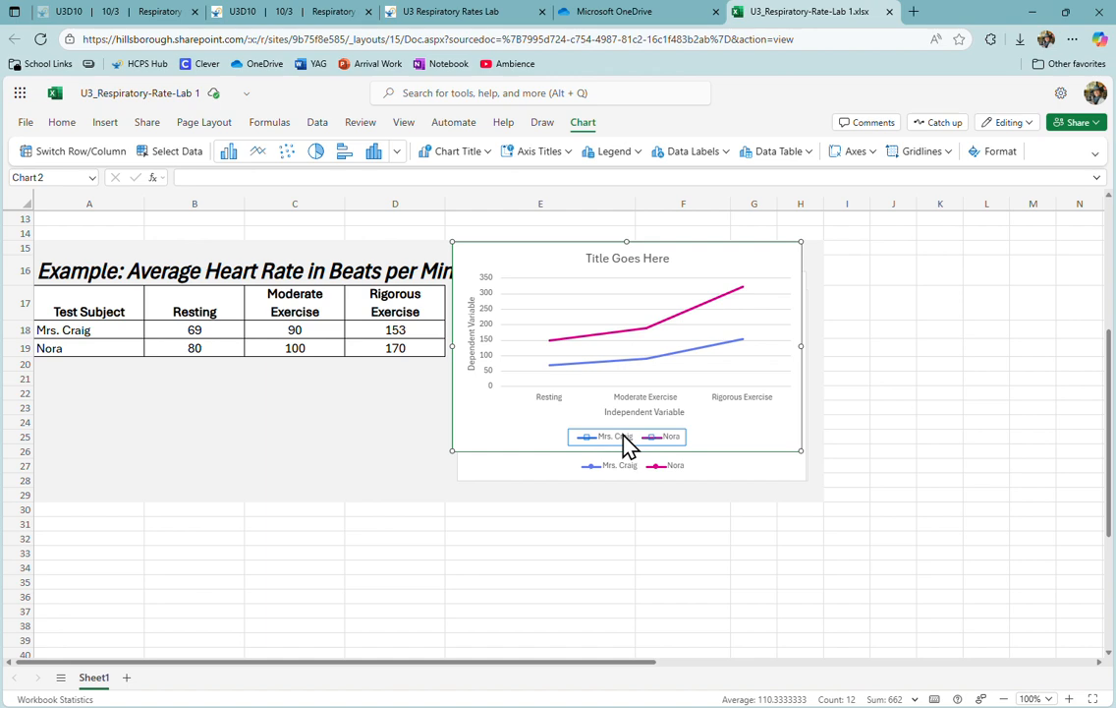
click(610, 155)
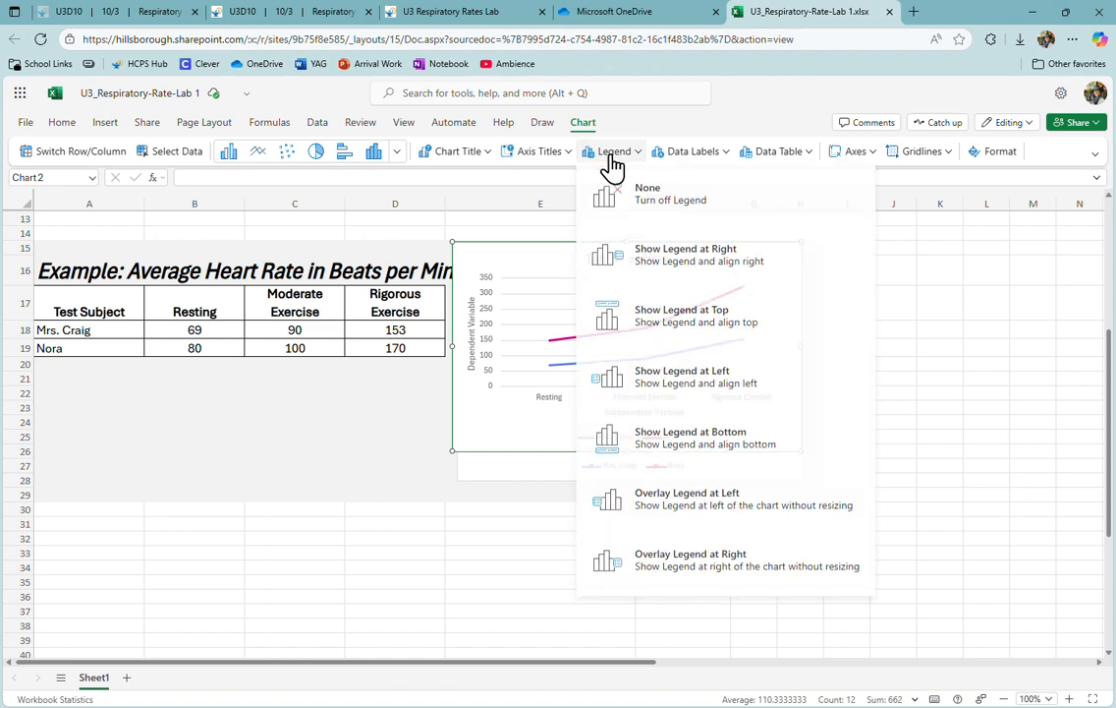
click(681, 160)
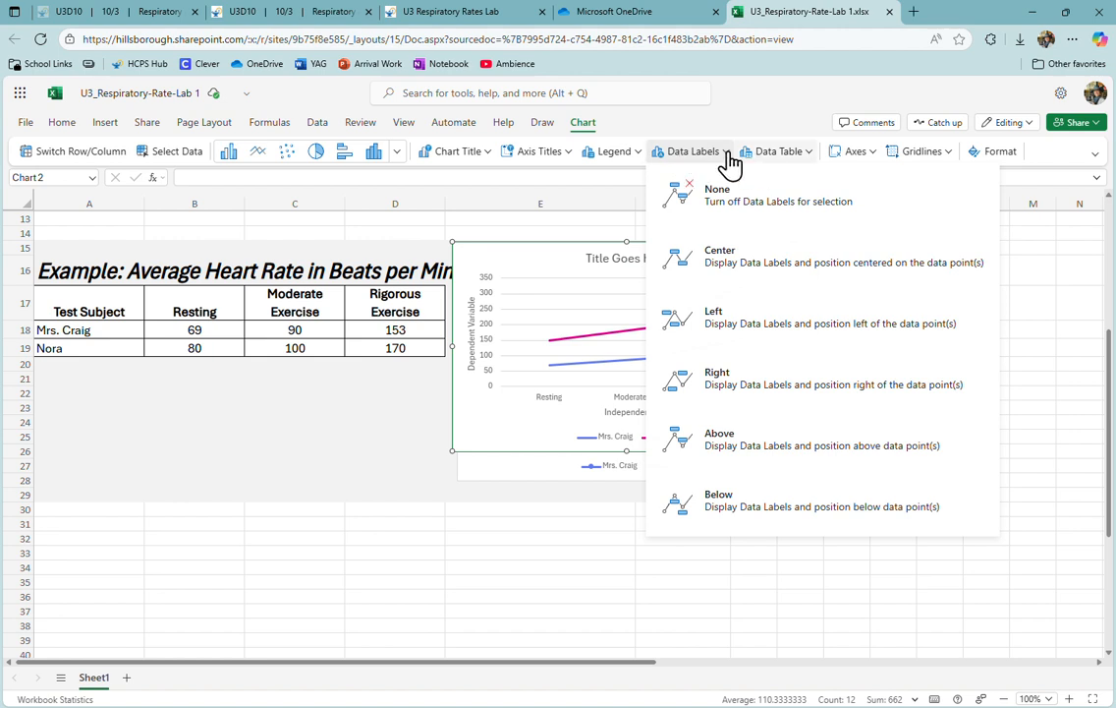
click(521, 407)
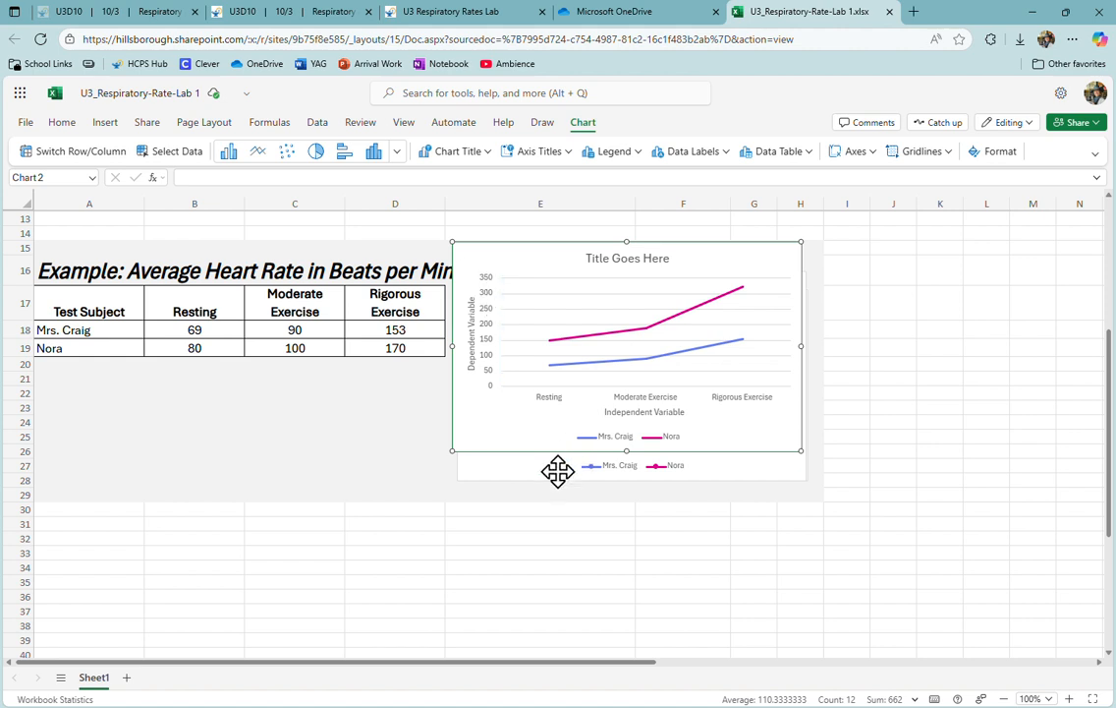
Move the new chart slightly so that it lines up over the existing example chart
click(432, 437)
drag(468, 256, 468, 289)
Return to the instructions above the example and switch to the Microsoft OneDrive assignment view of the workbook
scroll(383, 387, up, 5)
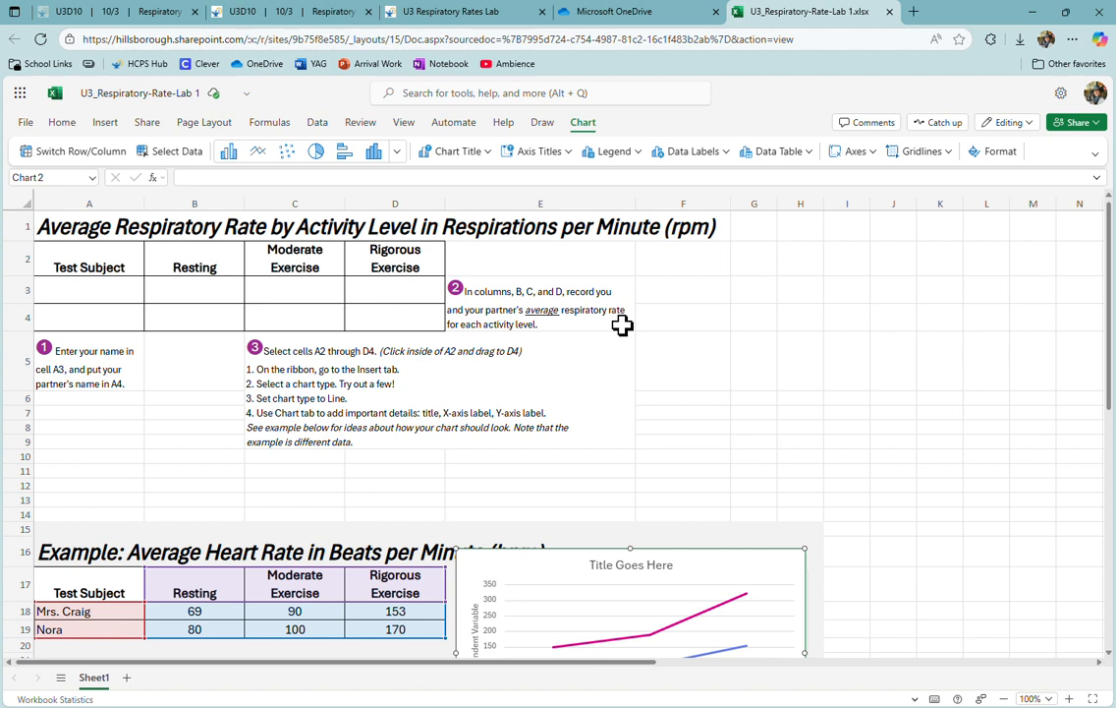
click(673, 18)
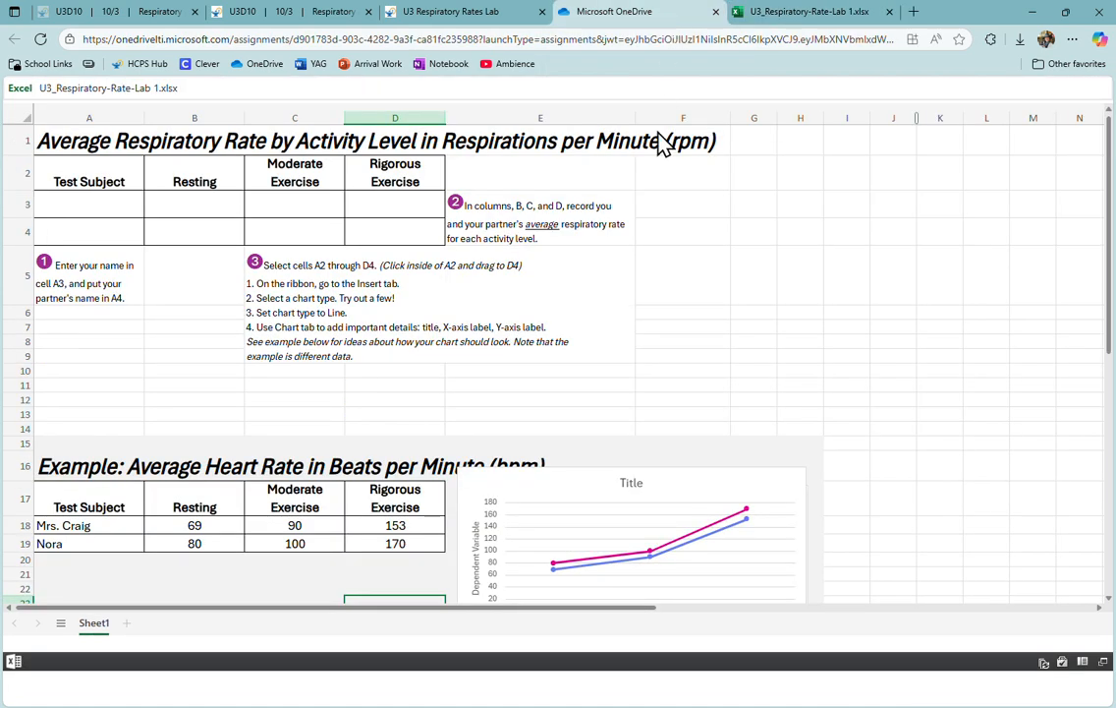